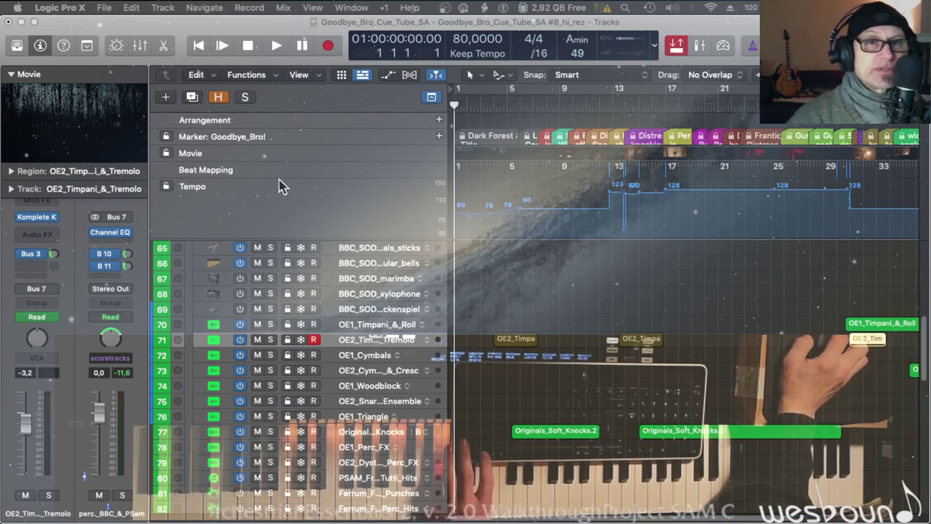
Step: Hide the Arrangement global track, leaving Marker, Movie, Beat Mapping and Tempo visible
right_click(269, 156)
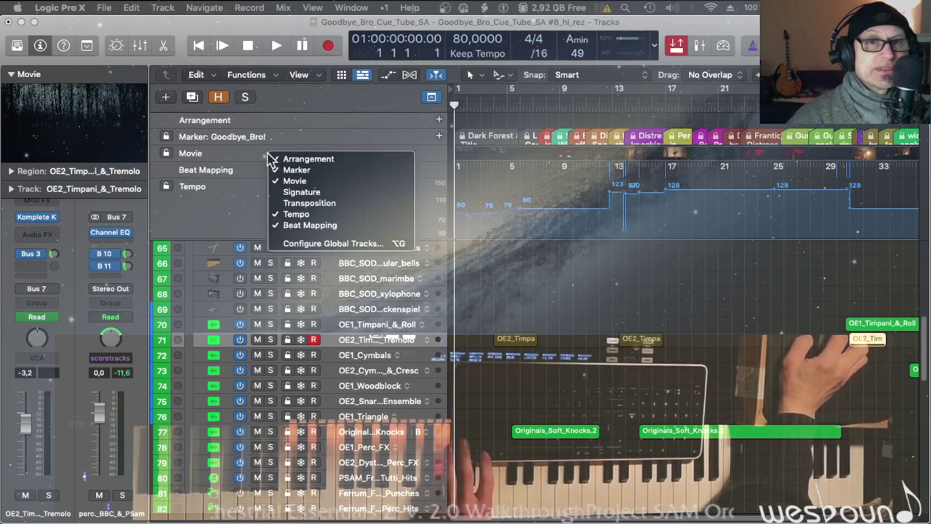
click(336, 166)
right_click(343, 191)
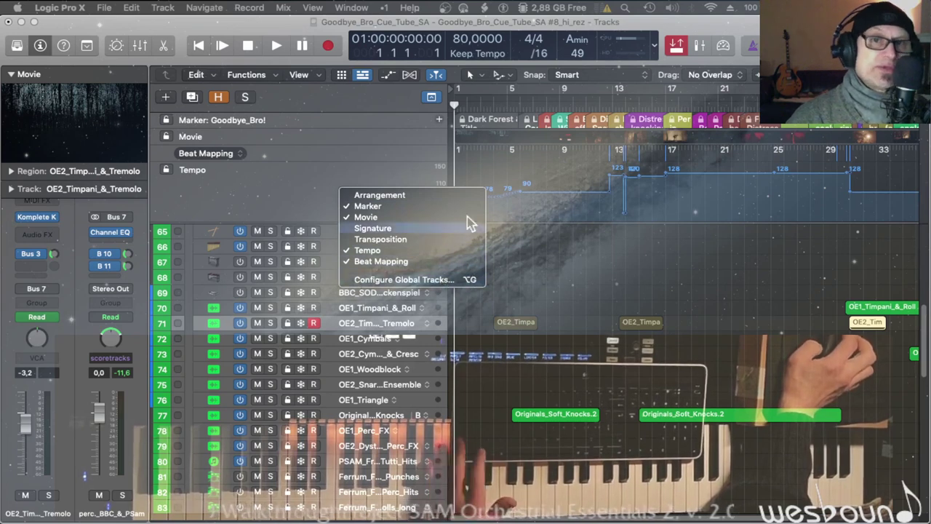
click(431, 100)
Step: Zoom in horizontally to view the 123.9 and 128 bpm tempo changes near bars 13–17
scroll(567, 211, down, 2)
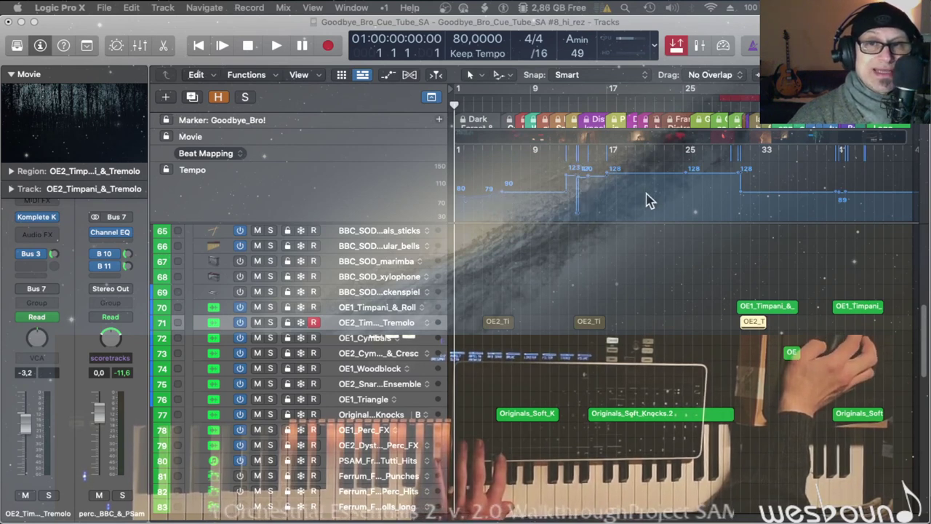
scroll(610, 189, down, 1)
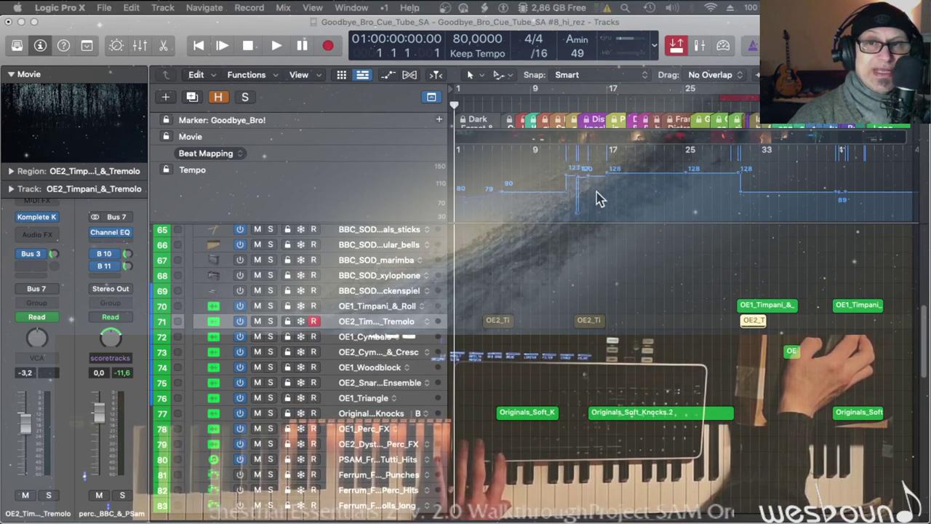
key(super+Right)
key(super+Right)
key(super+Right)
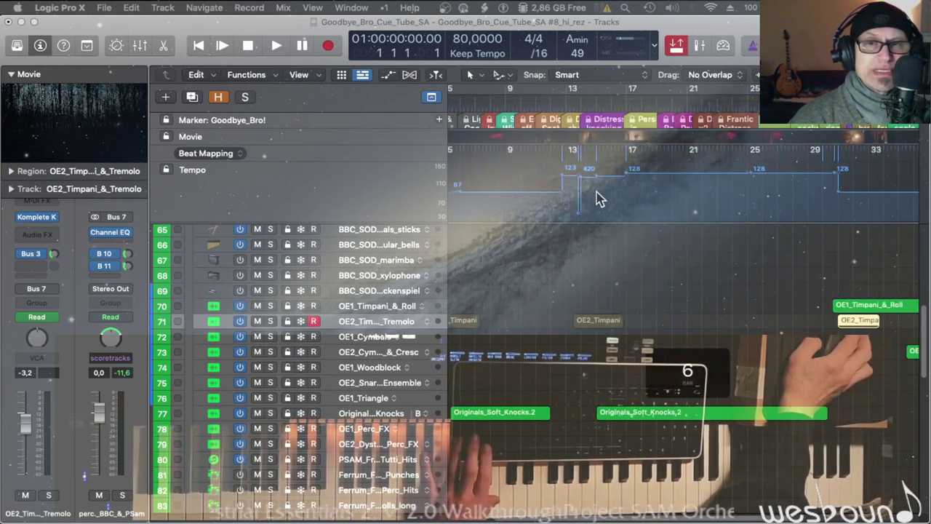
scroll(594, 198, left, 3)
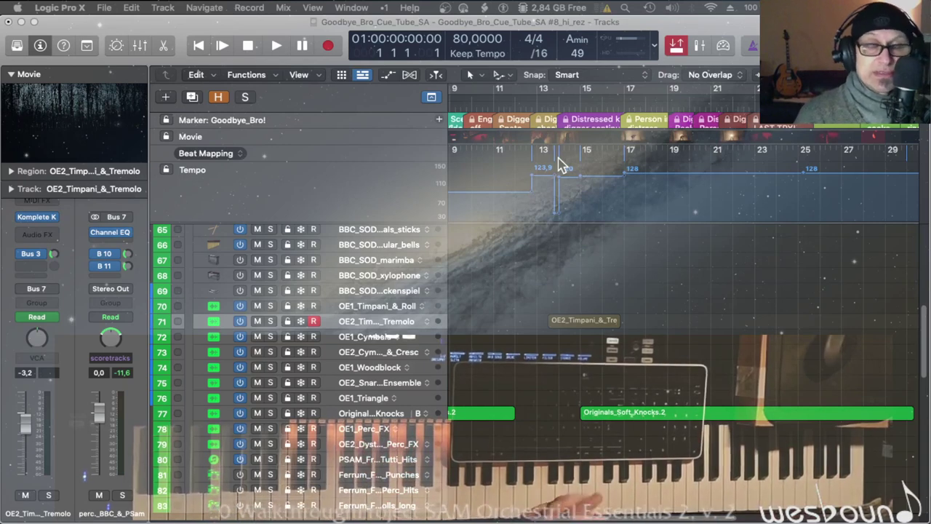
Step: Hide the global tracks, play the Goodbye Brother movie's opening titles in a large window, then close it
click(431, 100)
double_click(47, 106)
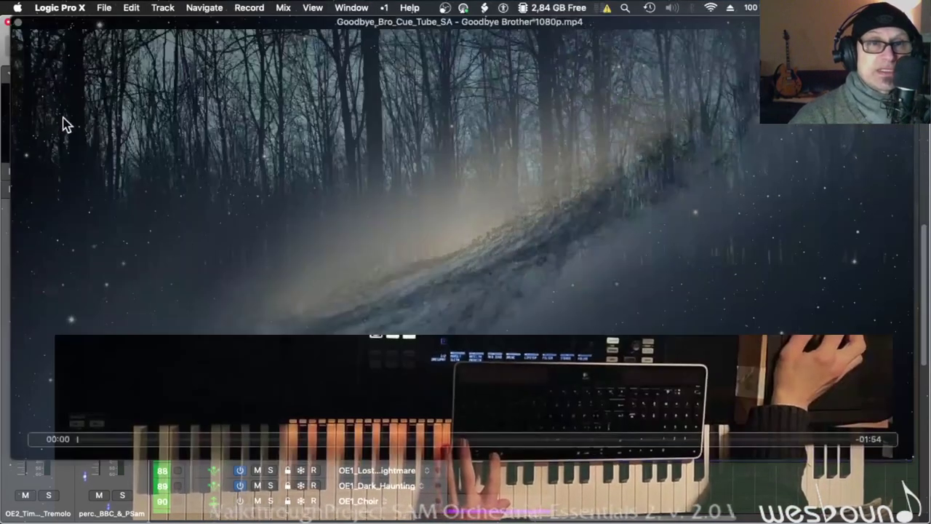
drag(255, 23, 266, 27)
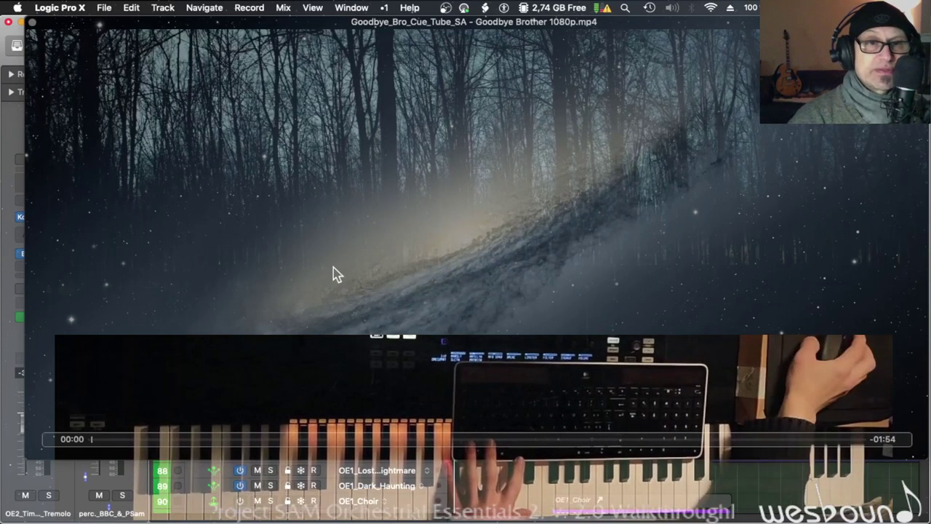
key(space)
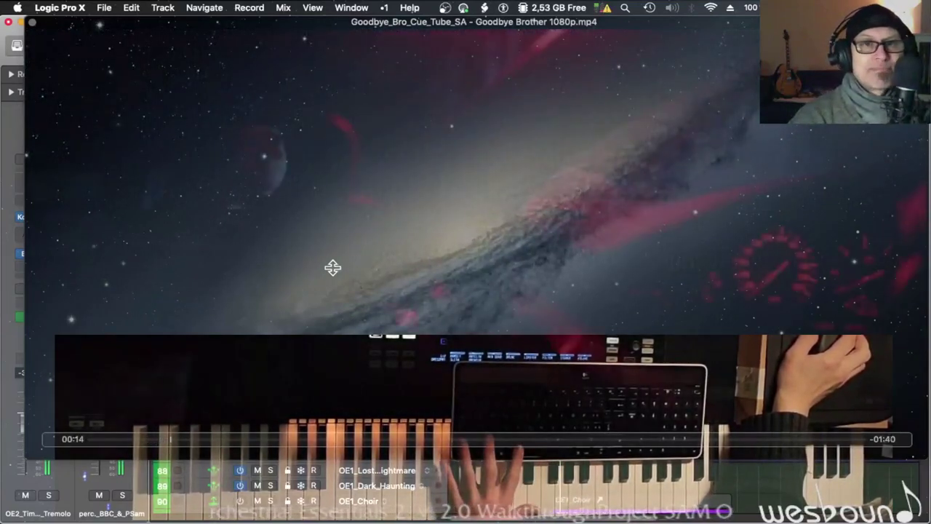
click(32, 23)
Step: Open the OE2_Violins_stacc_&_FX track's Komplete Kontrol instrument showing the Orchestral Essentials 2 Violins Section
scroll(495, 233, up, 10)
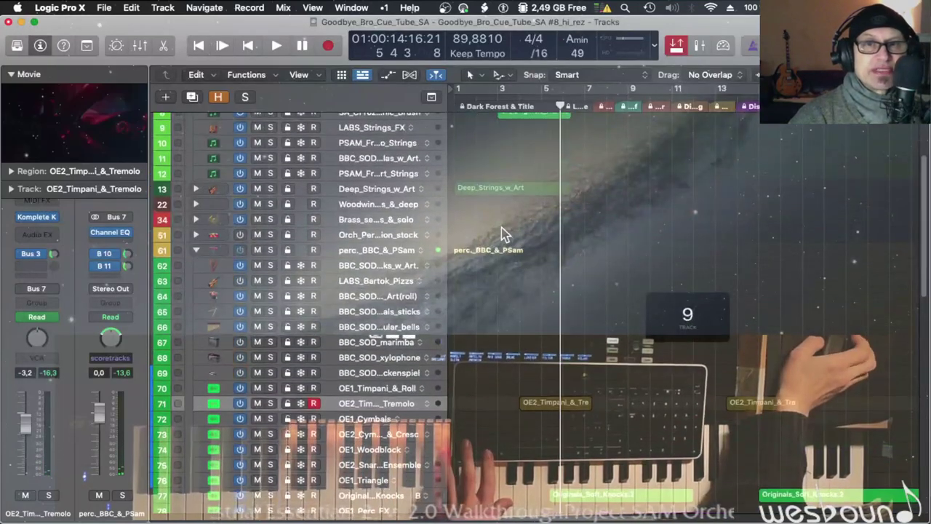
scroll(431, 207, up, 3)
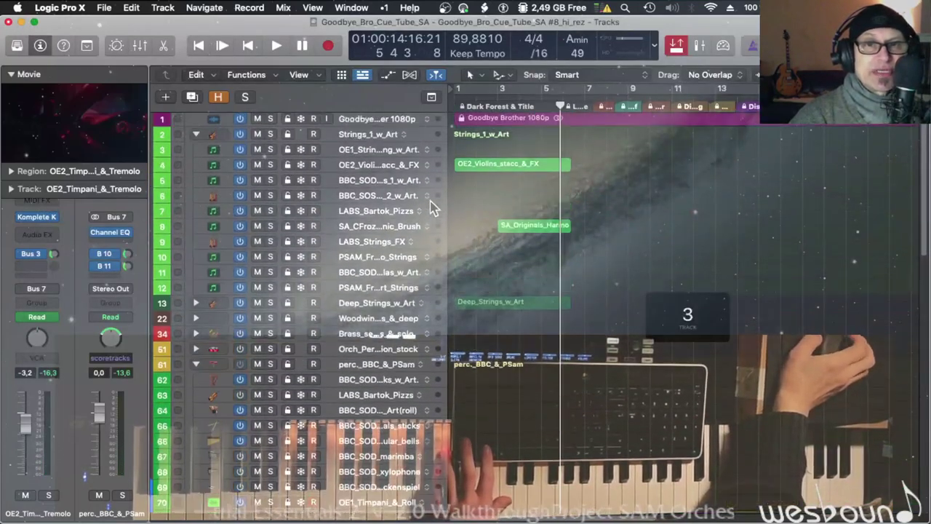
click(504, 167)
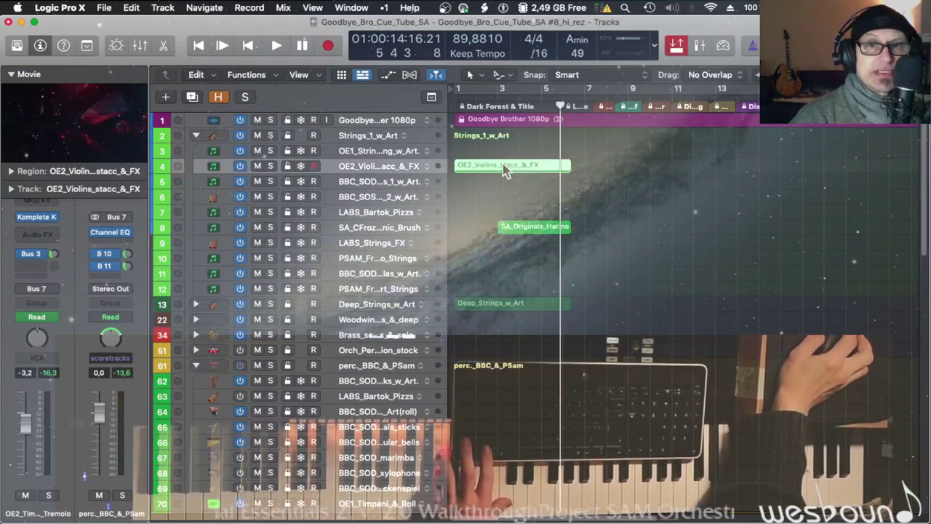
click(45, 218)
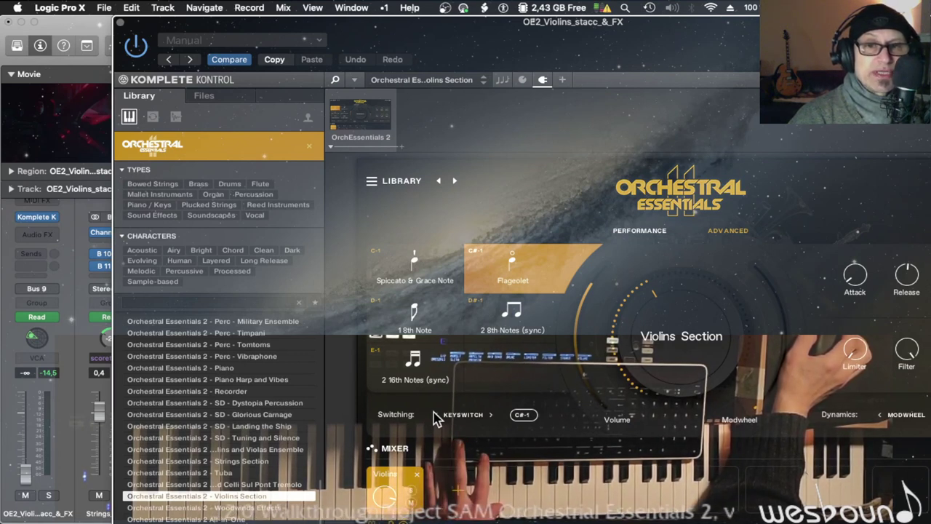
drag(204, 27, 371, 259)
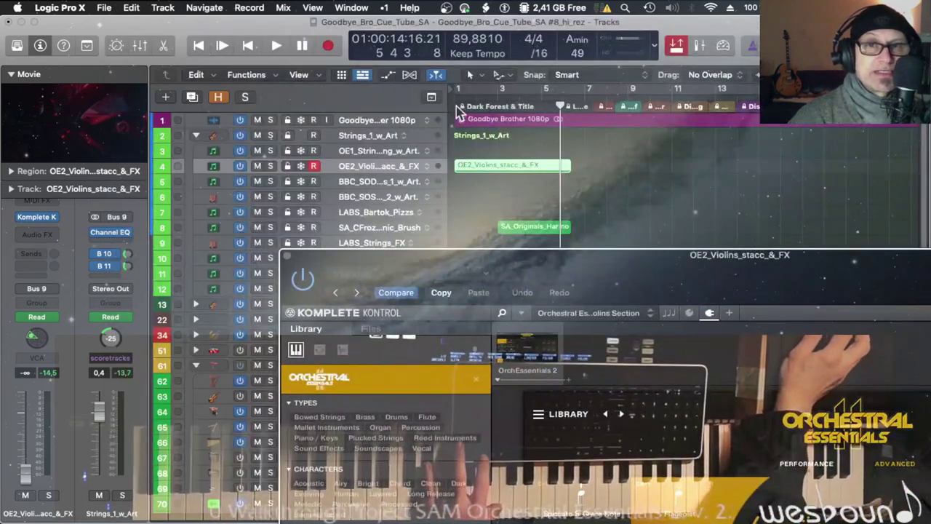
Step: Play the cue from the project start with the violin instrument window in view
click(457, 108)
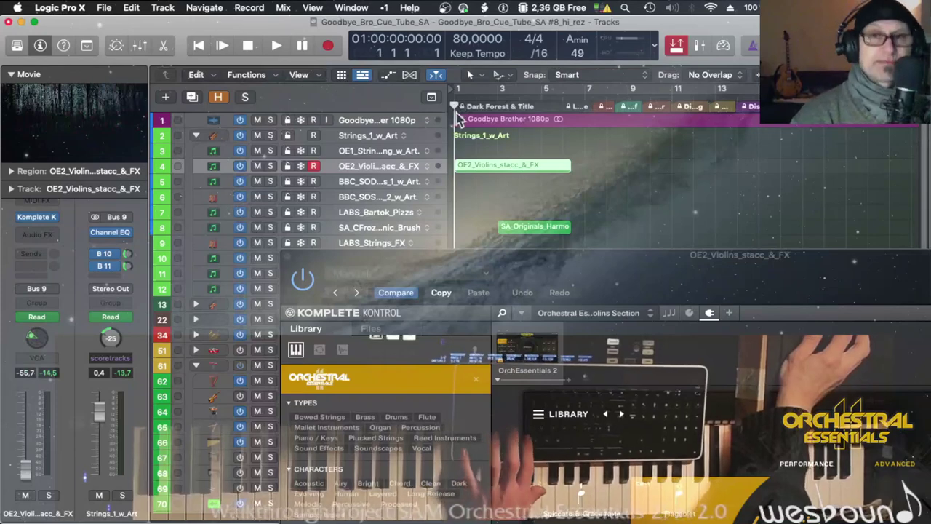
click(459, 111)
key(space)
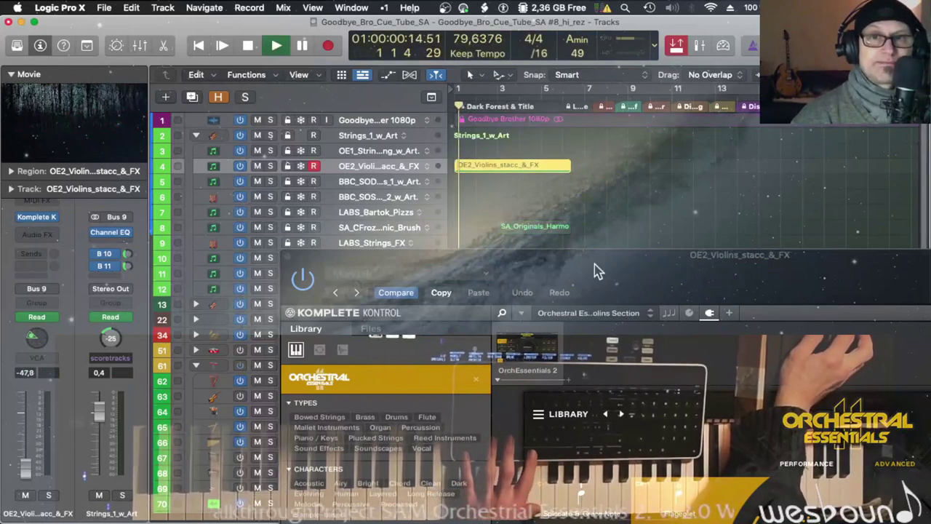
drag(602, 281, 486, 119)
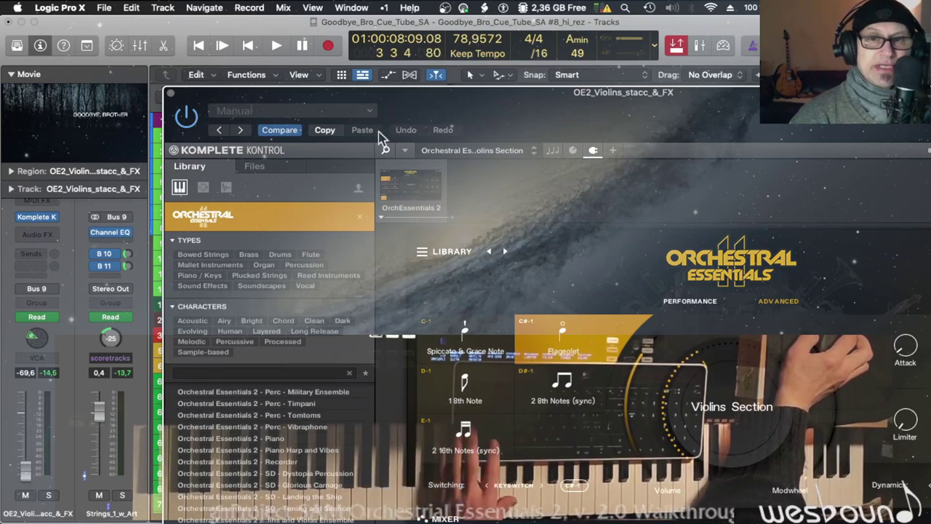
Step: Close the Komplete Kontrol window and play LABS_Soft_Piano.2 from bar 1 while viewing its notes in the Piano Roll
click(174, 93)
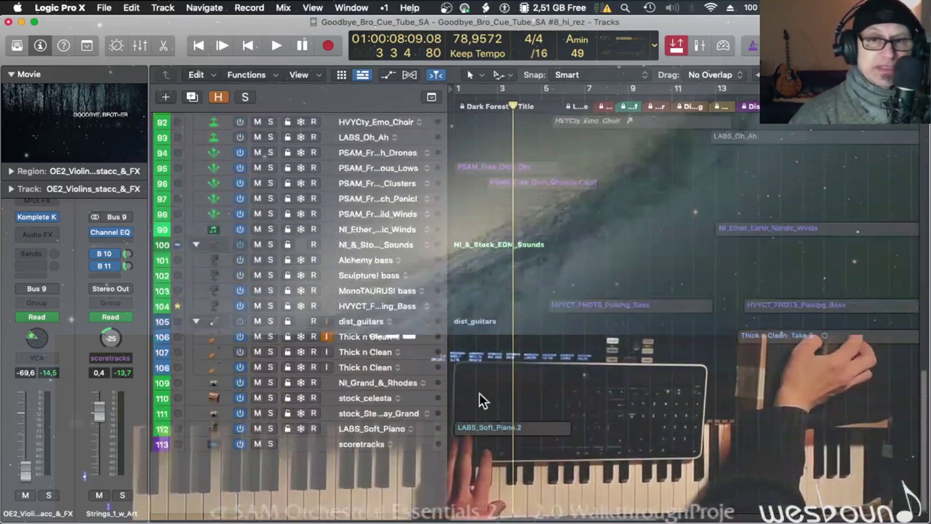
click(486, 429)
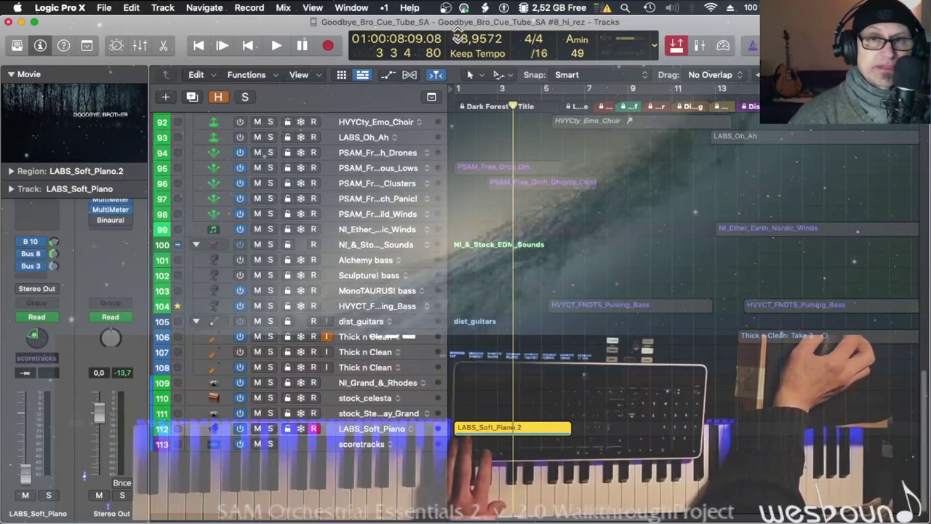
key(Return)
key(space)
double_click(486, 429)
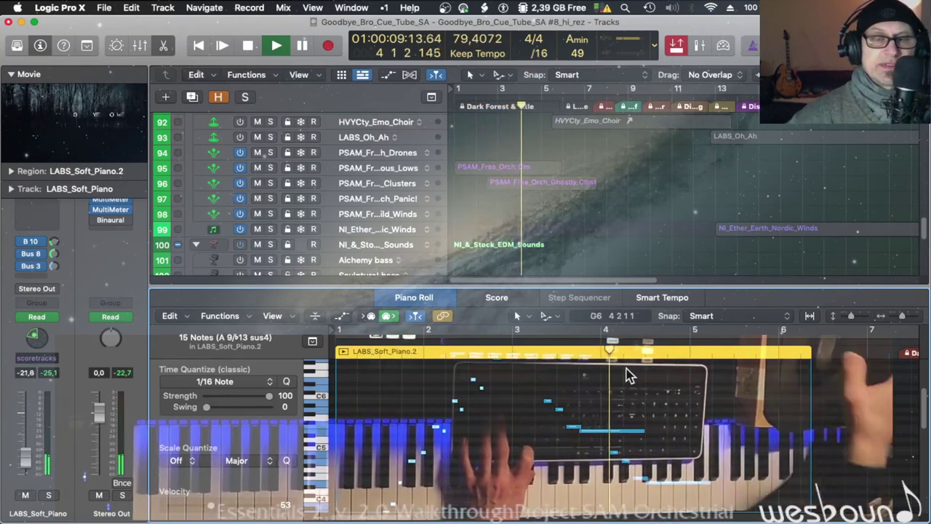
key(space)
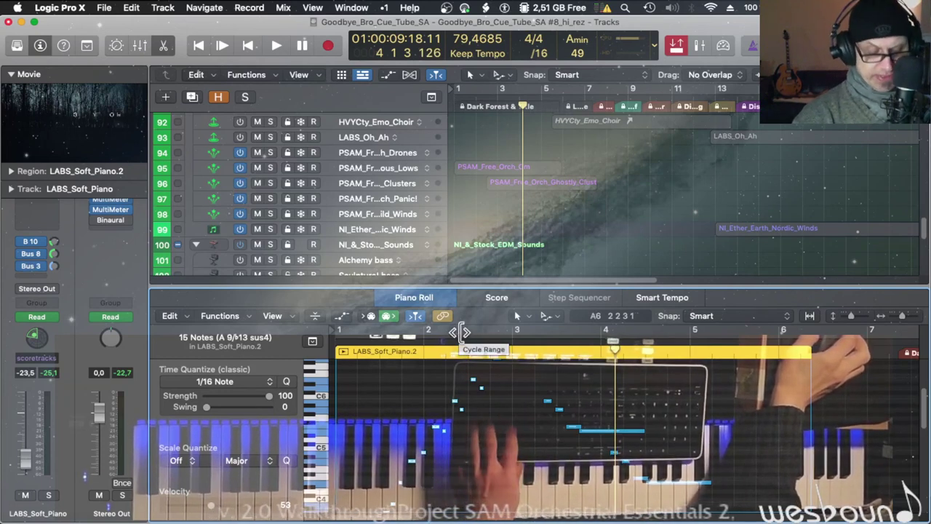
key(p)
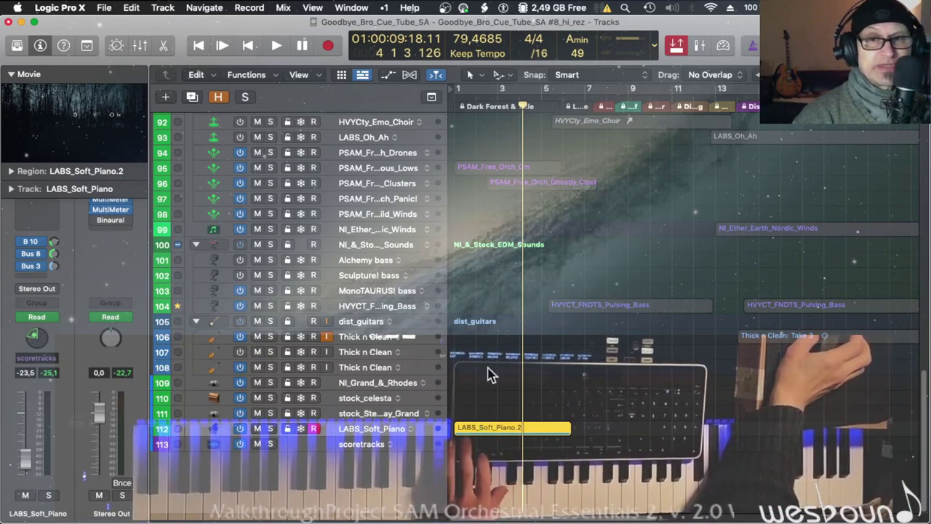
Step: Expand the Deep_Strings_w_Art stack, select its string regions, and move the playhead to bar 2
scroll(481, 349, up, 8)
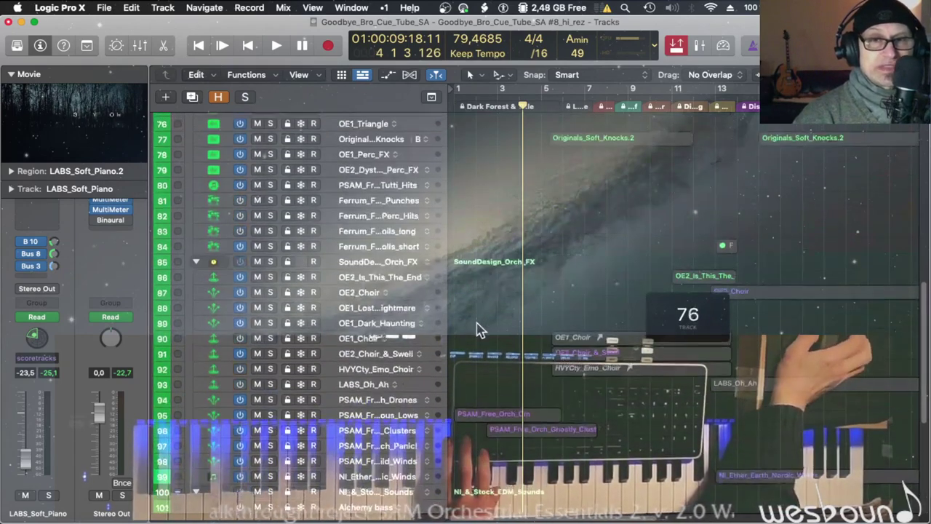
scroll(480, 330, up, 5)
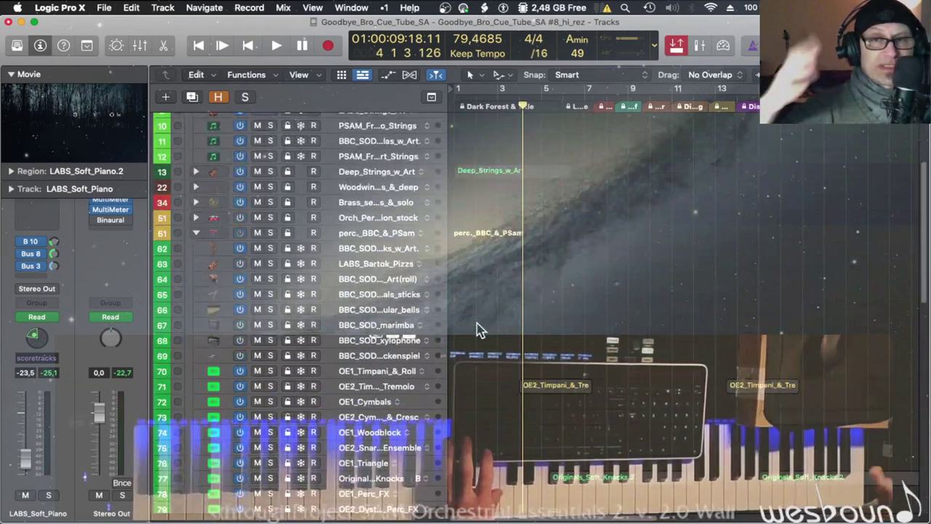
double_click(481, 173)
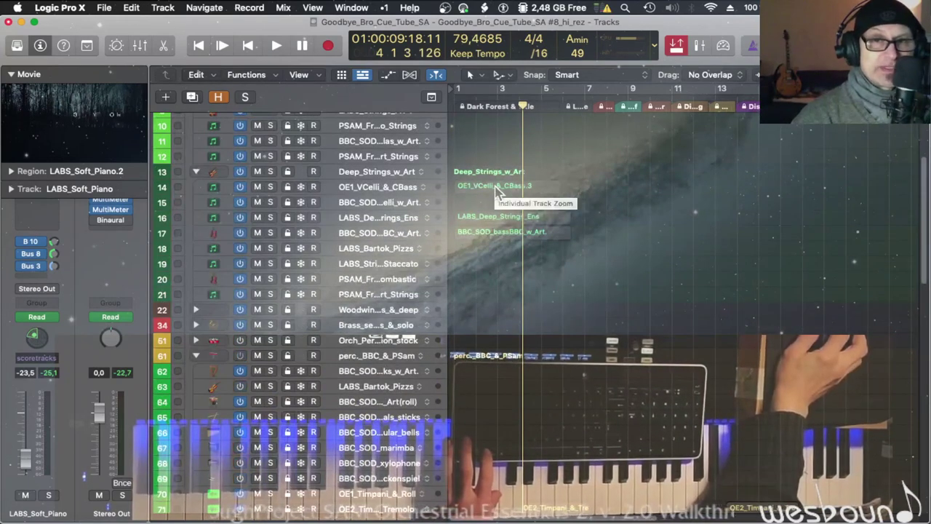
click(489, 186)
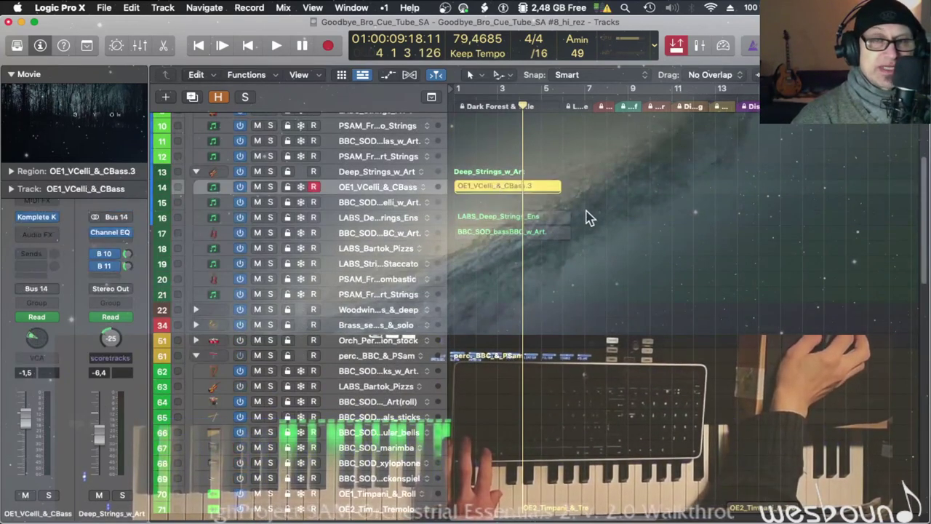
click(494, 222)
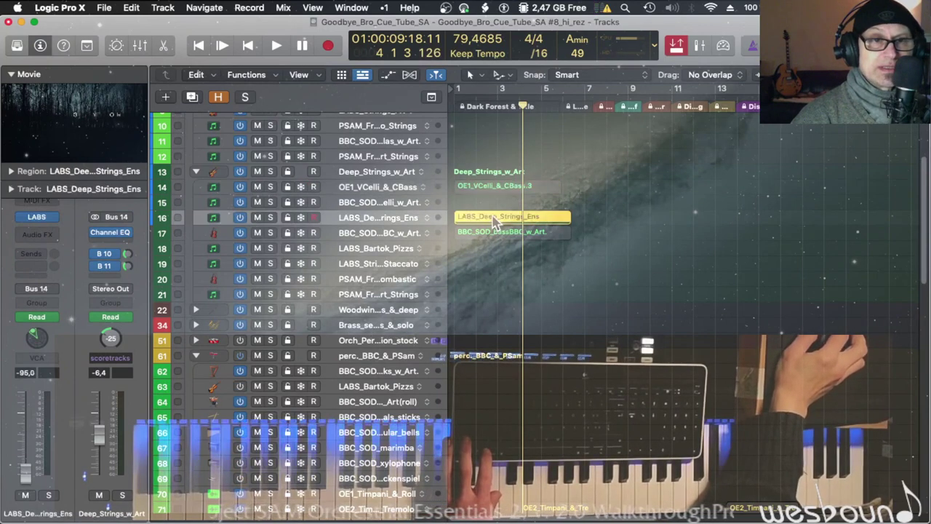
mouse_move(494, 106)
mouse_down()
mouse_move(513, 105)
mouse_move(476, 107)
mouse_up()
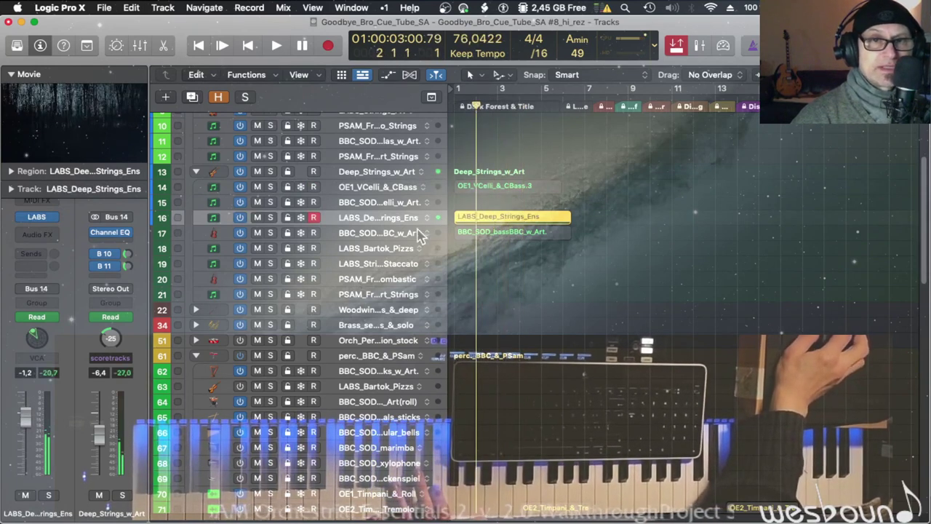
click(490, 234)
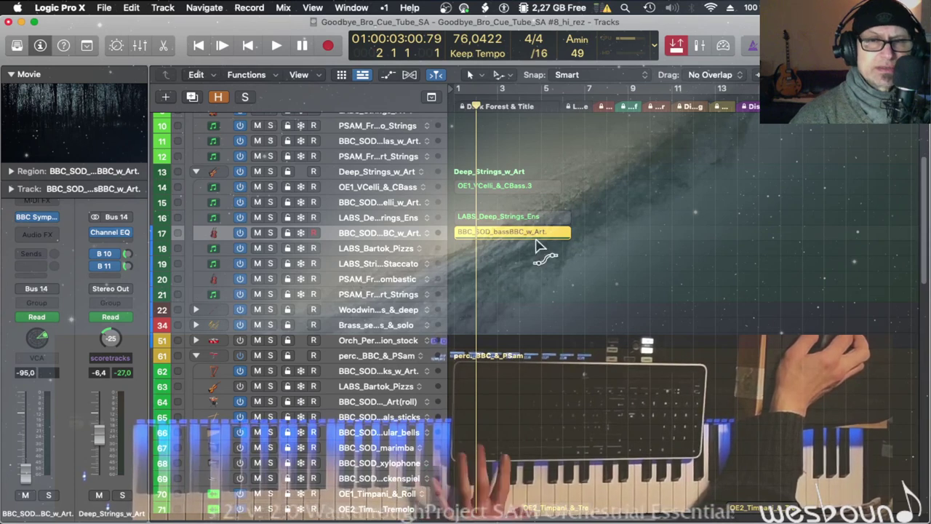
Step: Play the cue from bar 2 until 01:00:07:11, then add the cello region to the selection
key(space)
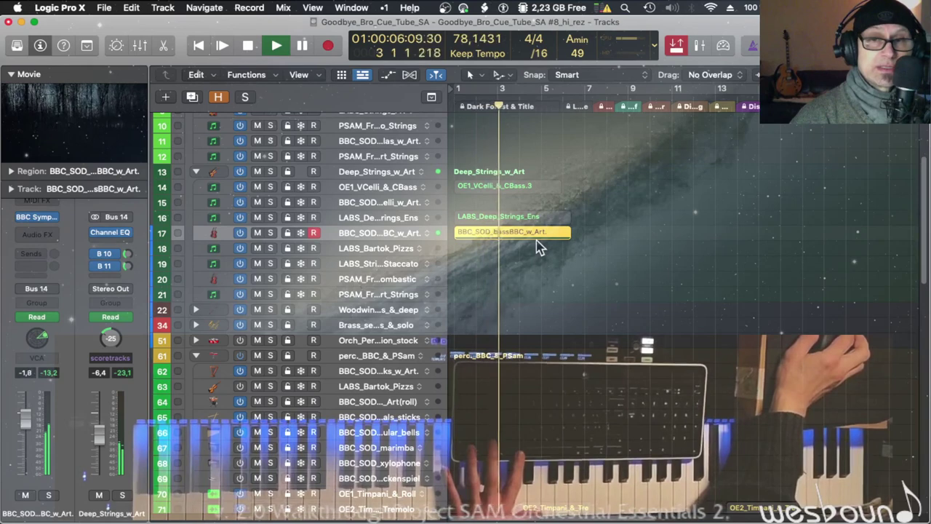
key(space)
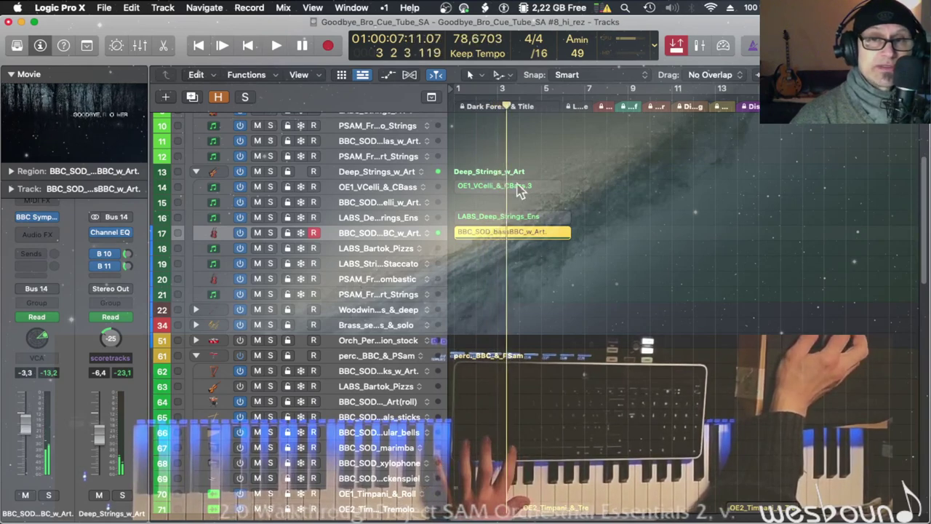
shift+click(520, 191)
scroll(530, 297, down, 5)
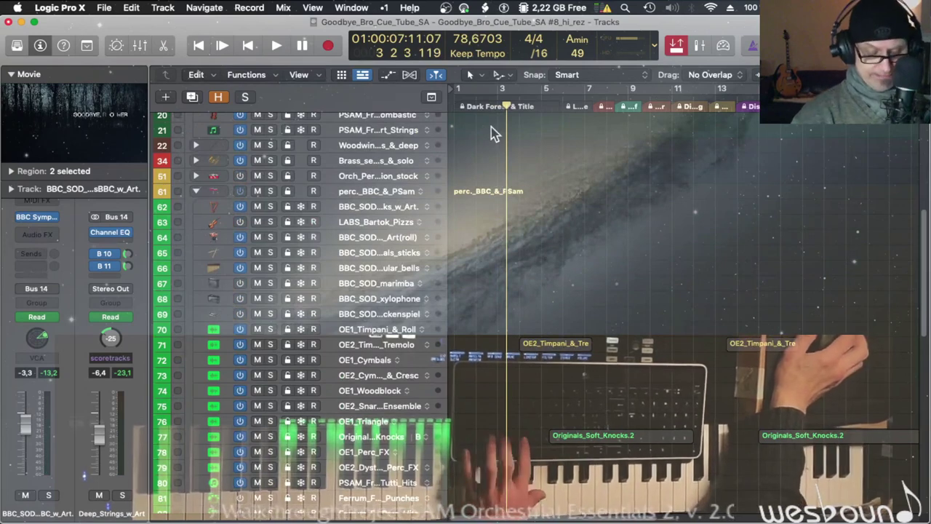
double_click(90, 122)
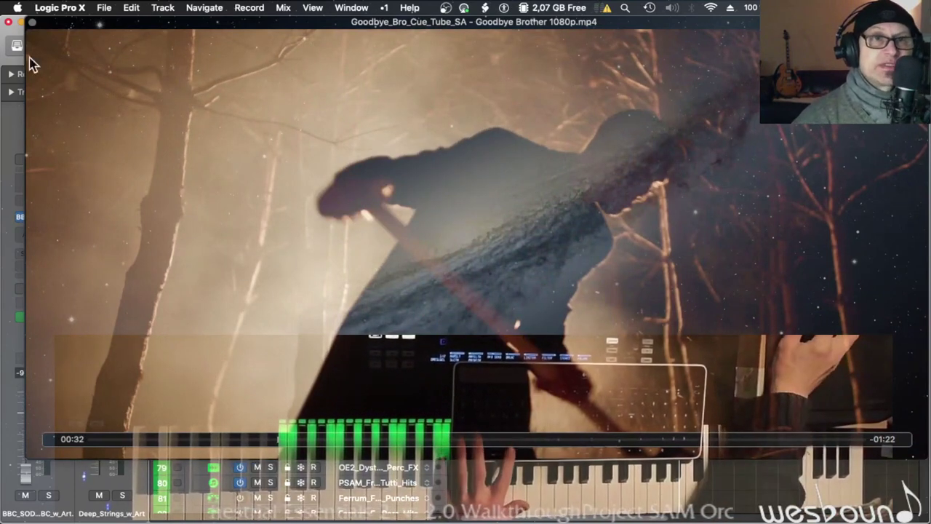
click(8, 22)
scroll(502, 389, down, 10)
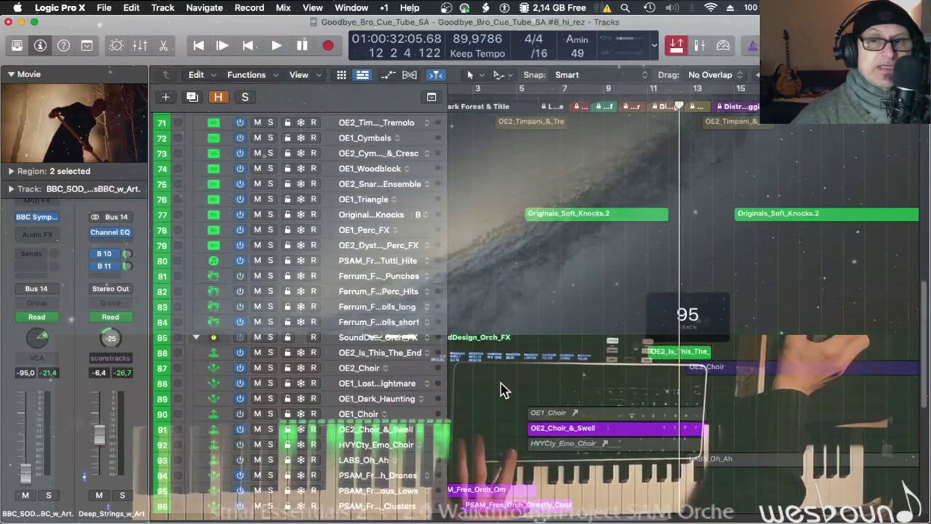
click(557, 406)
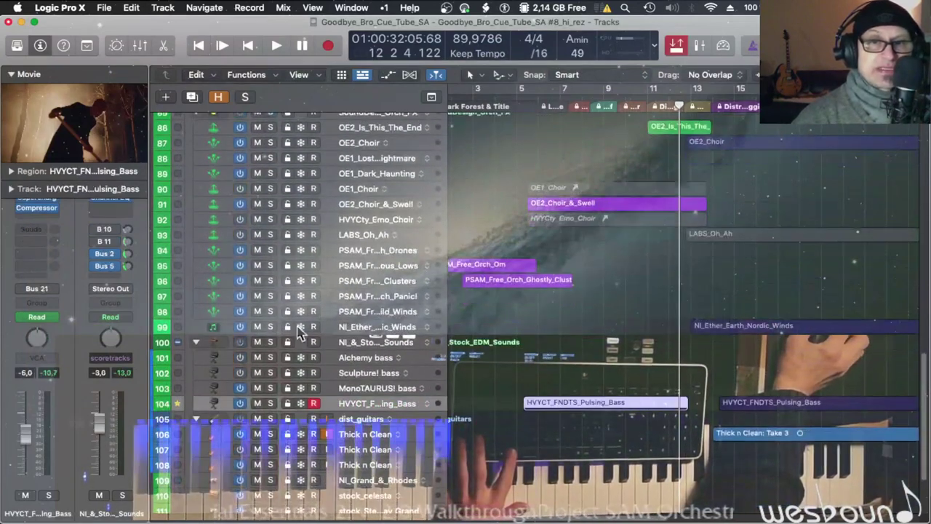
click(10, 218)
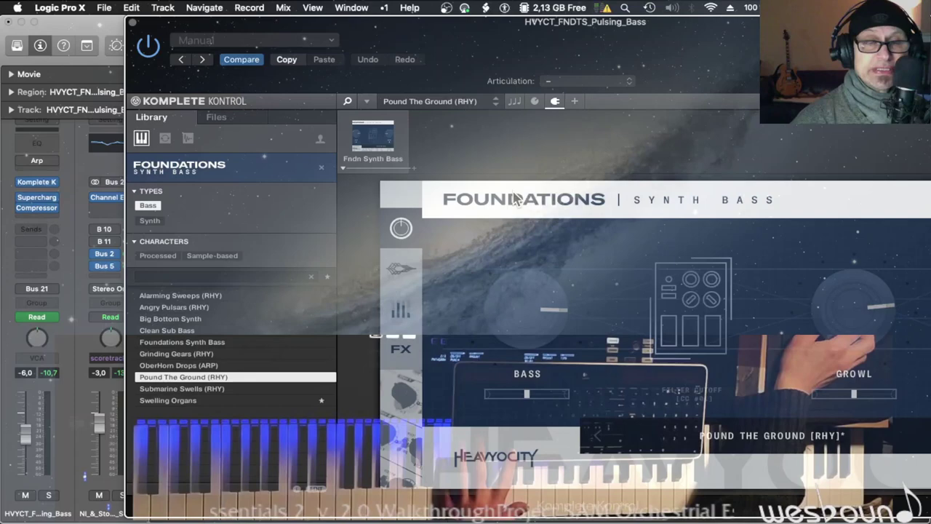
drag(345, 23, 399, 468)
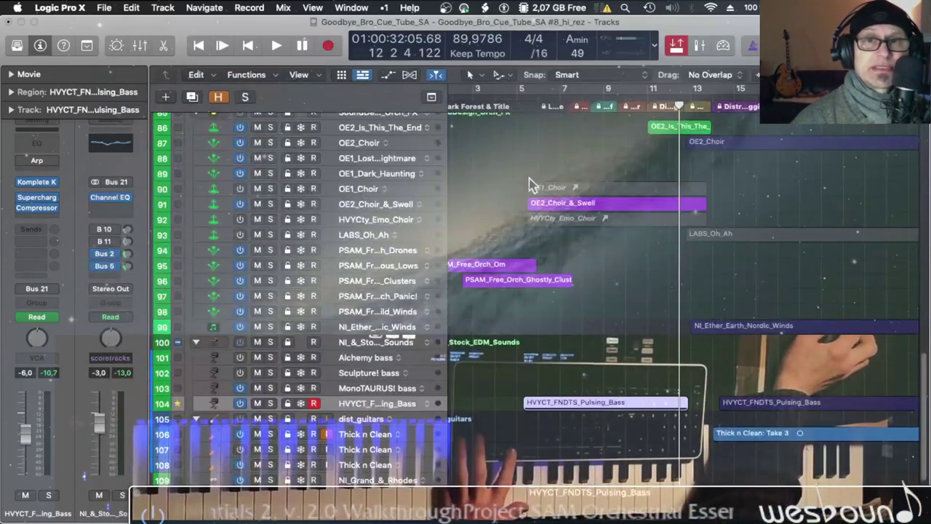
click(521, 102)
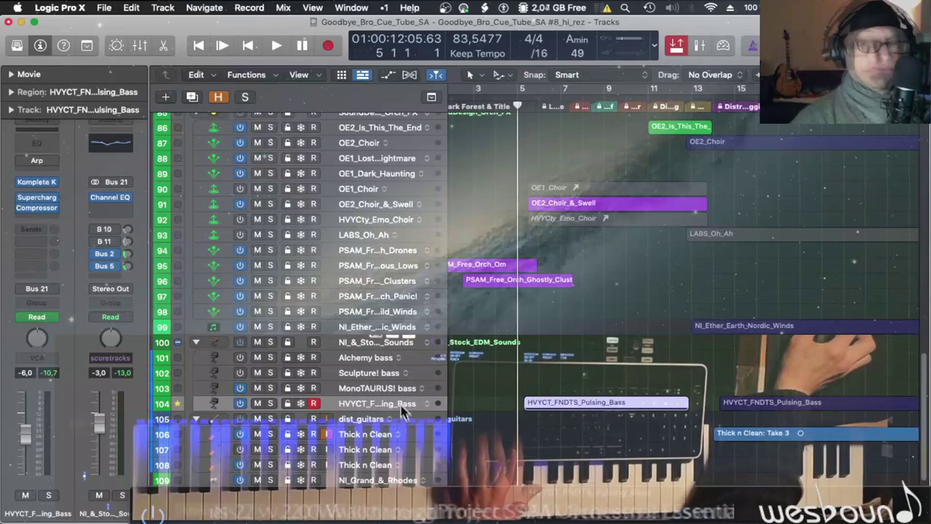
key(space)
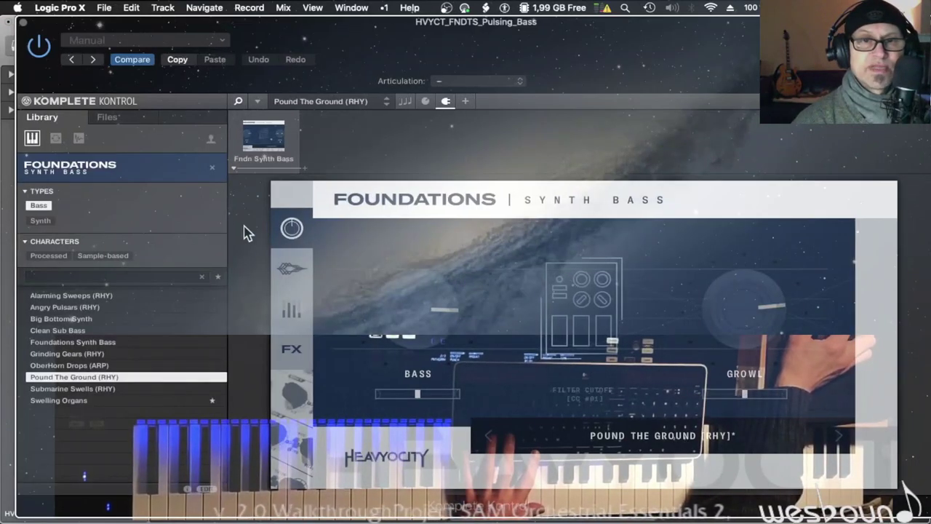
click(291, 268)
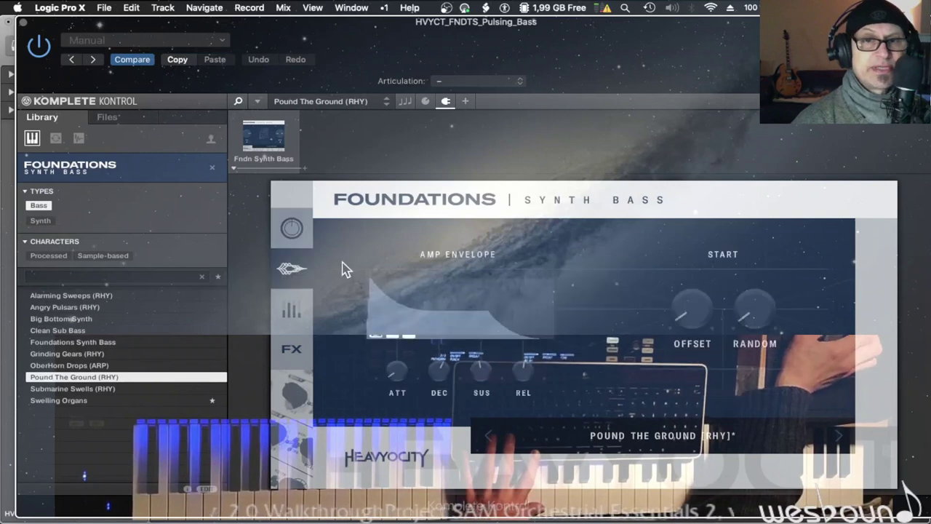
click(307, 312)
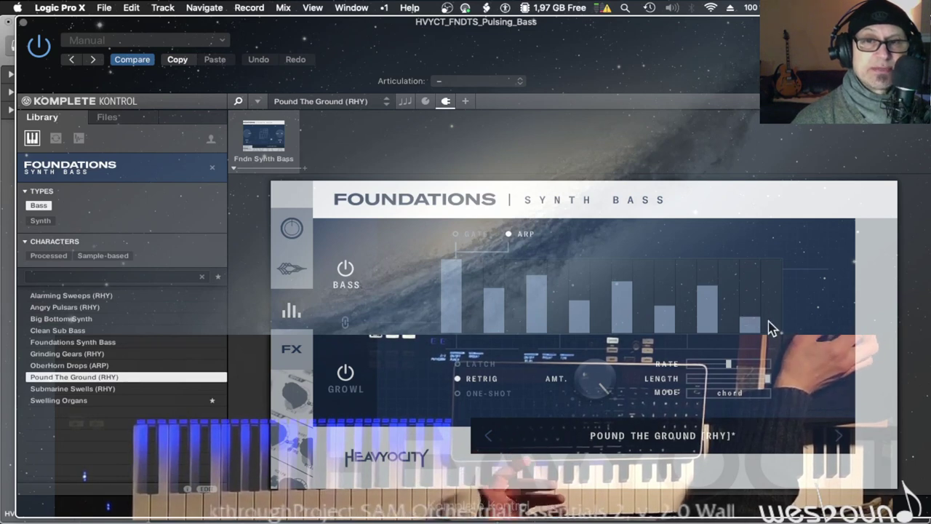
mouse_move(729, 369)
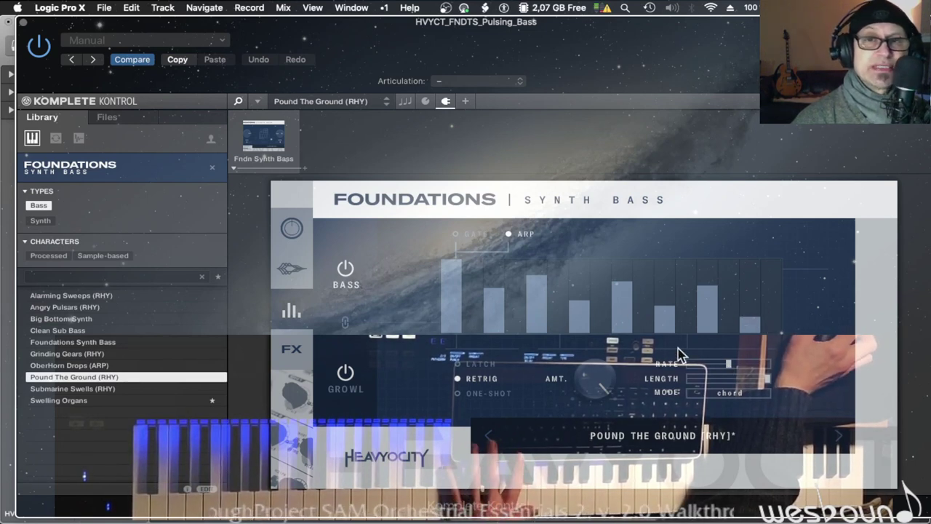
click(22, 24)
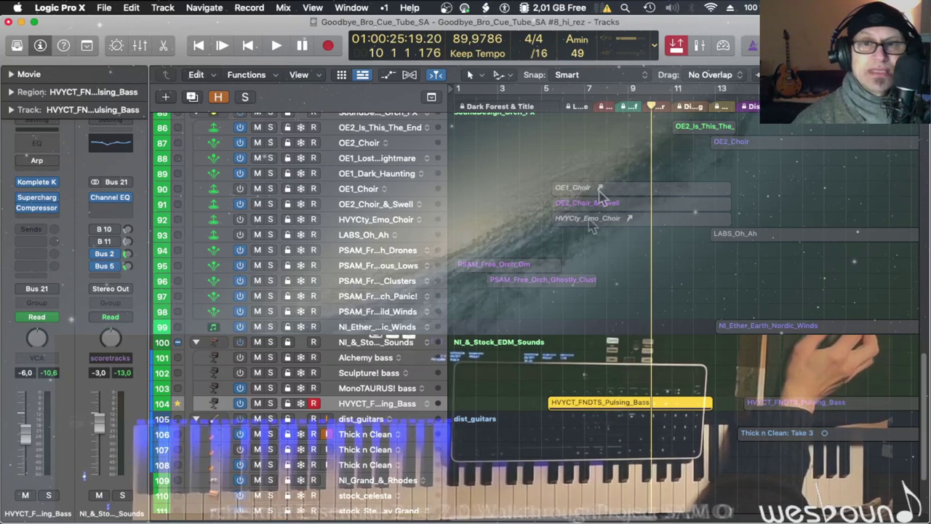
Step: Select the OE2_Choir_&_Swell region, glance at its Orchestral Essentials instrument, and jump to the bar 6 marker
click(589, 206)
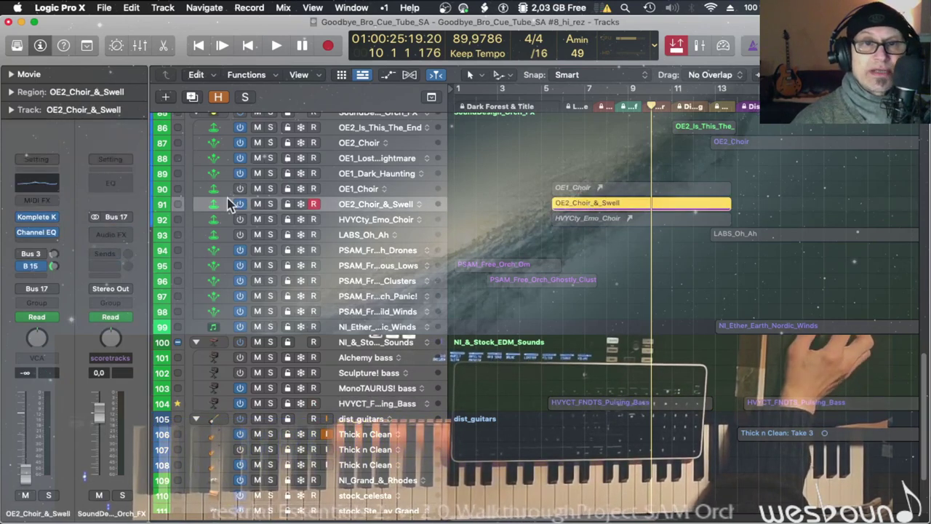
click(33, 216)
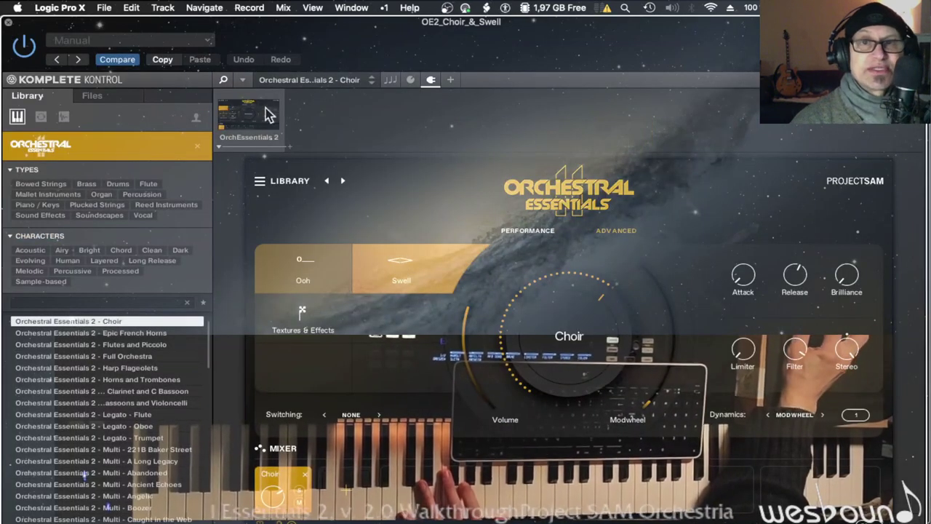
click(8, 24)
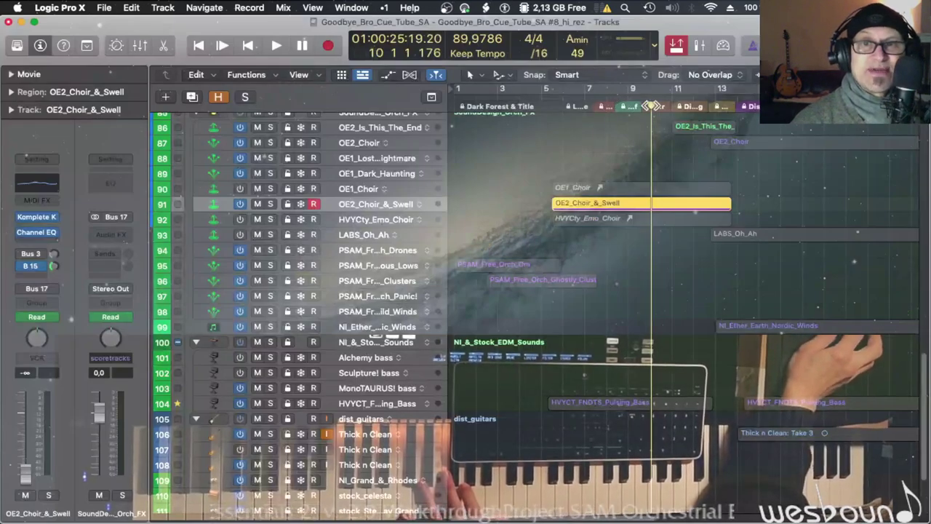
click(567, 109)
Step: Reveal the choir track's volume, Modulation and Expression automation around bar 7, then hide automation again
key(a)
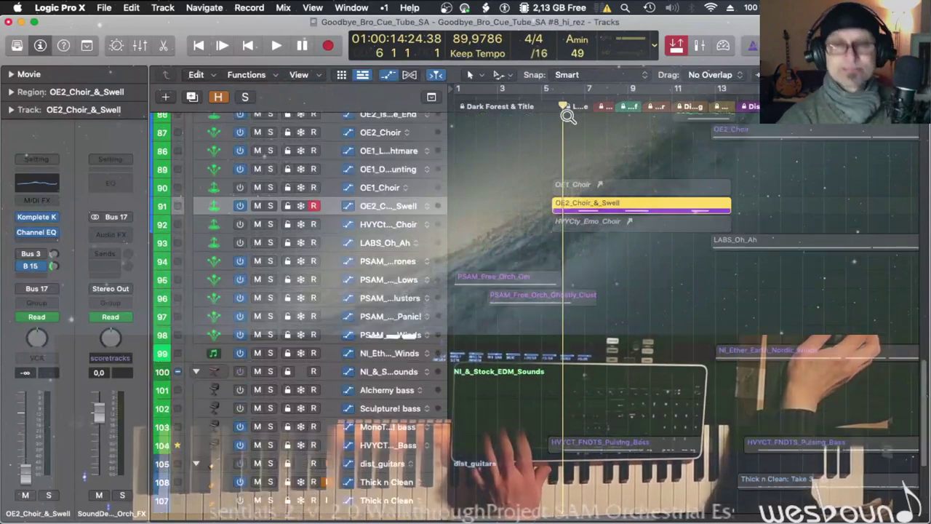
key(super+Down)
click(214, 240)
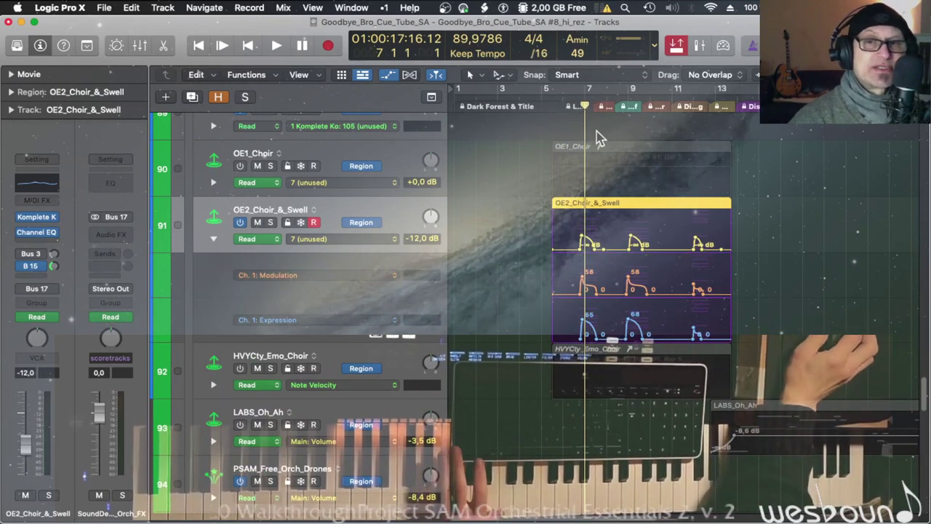
key(super+Right)
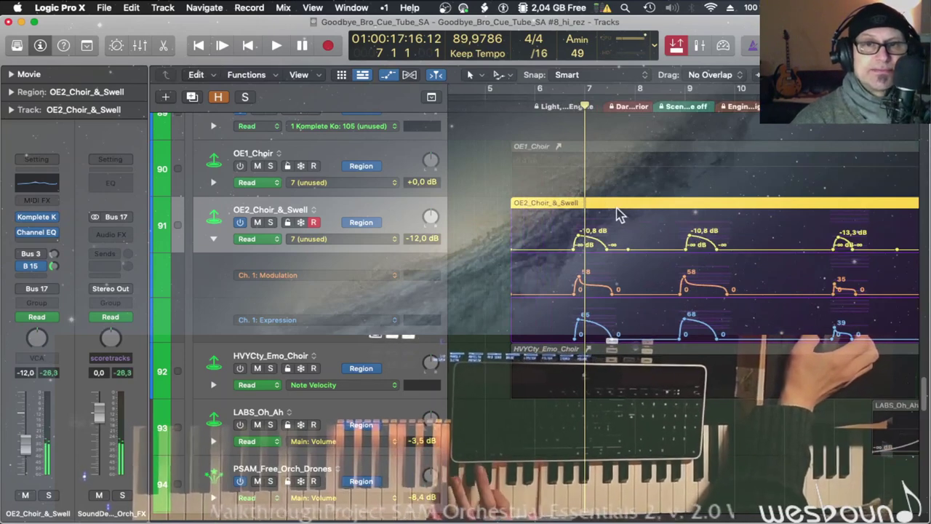
click(38, 220)
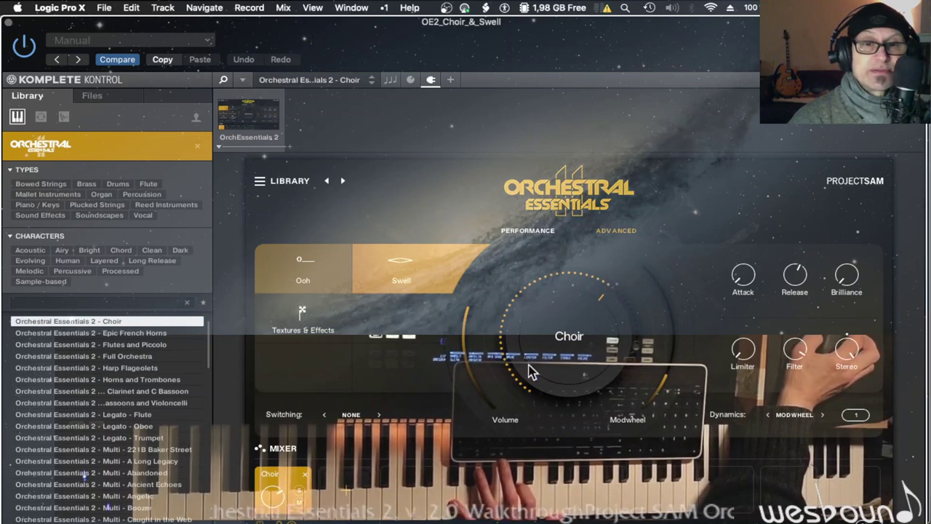
click(8, 23)
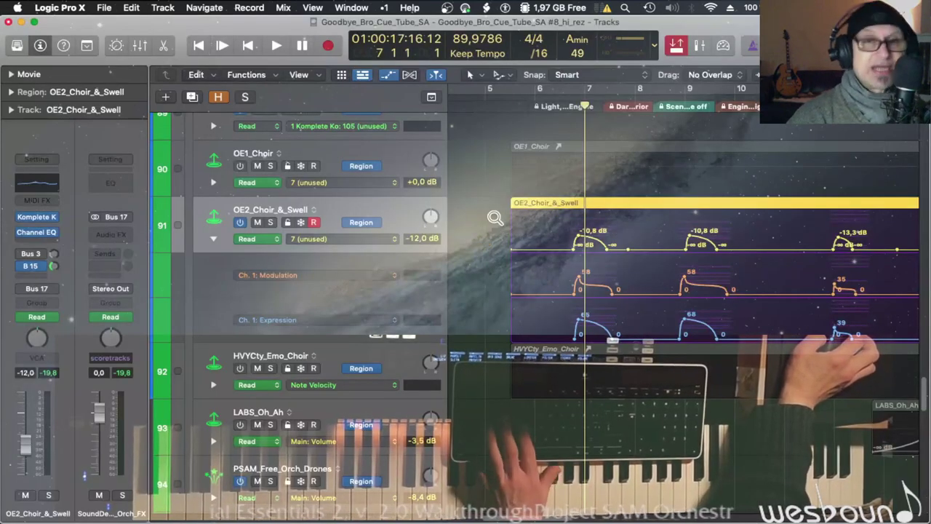
key(z)
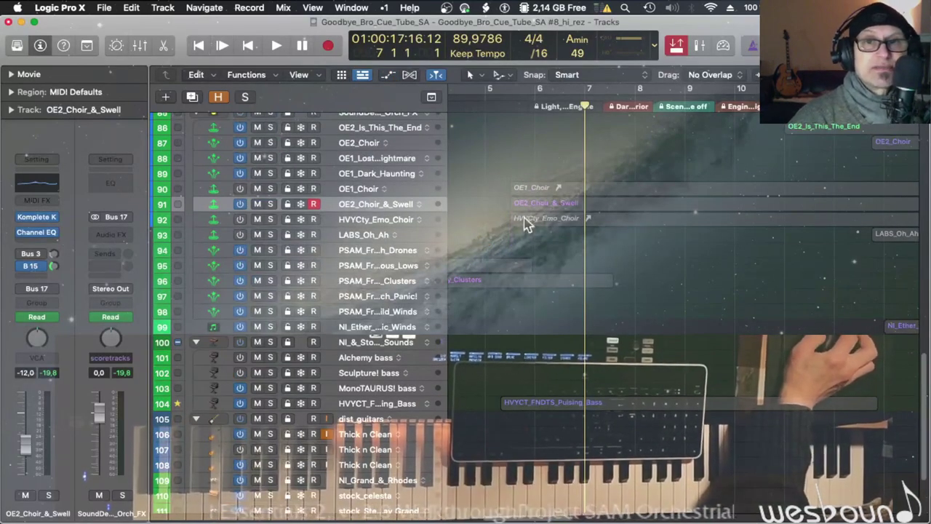
Step: Select the OE2_Choir_&_Swell region and expand the Movie preview at the top of the inspector
click(546, 206)
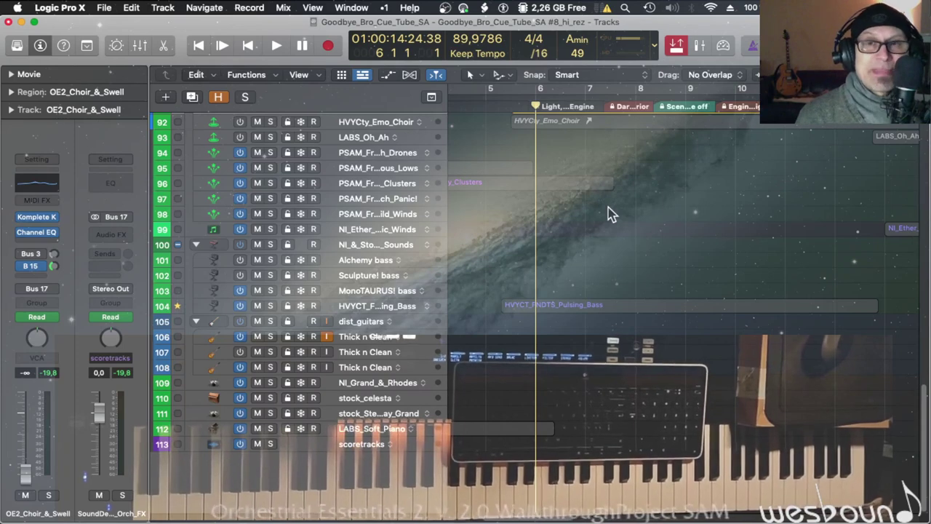
click(11, 76)
Step: Play Goodbye Brother 1080p.mp4 in a large floating window up to the axe scene in the misty woods
double_click(63, 115)
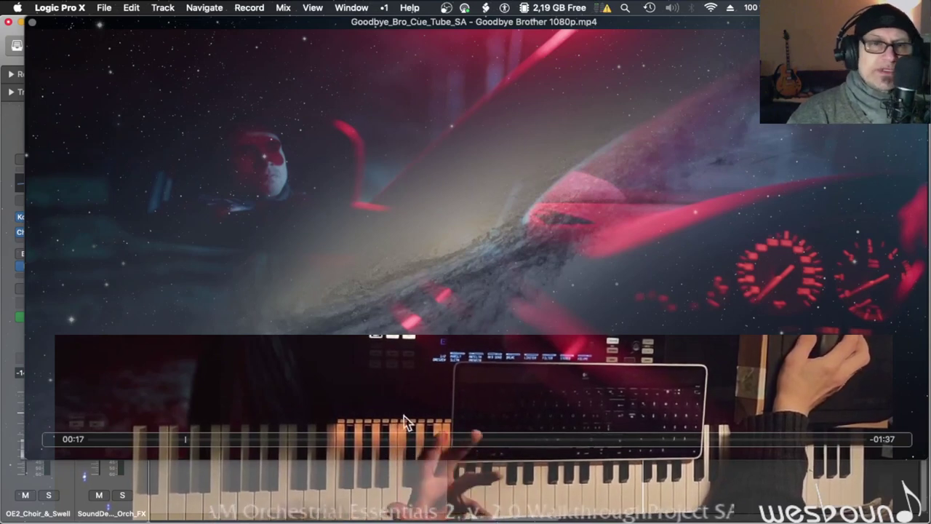
mouse_move(502, 422)
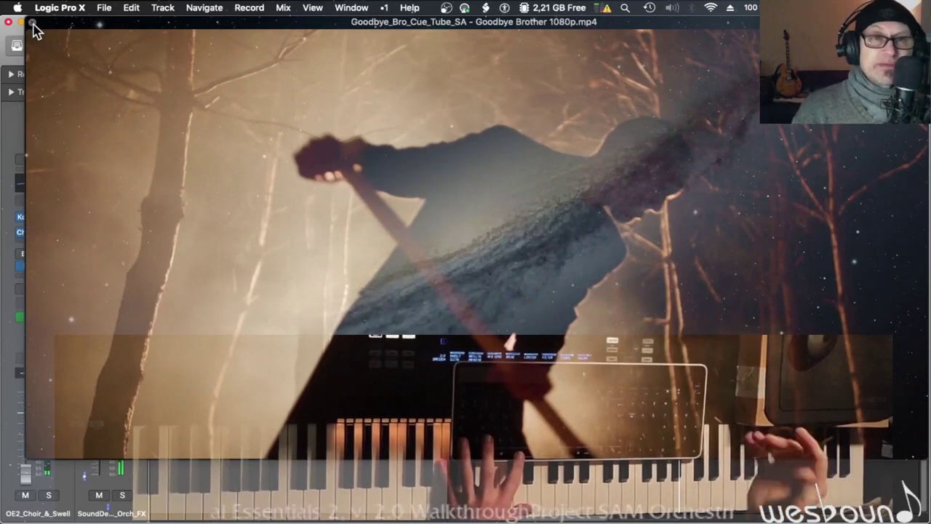
Step: Close the movie window, scroll through the track list, and play the cue from bar 12 into bar 13
click(32, 24)
scroll(687, 349, up, 5)
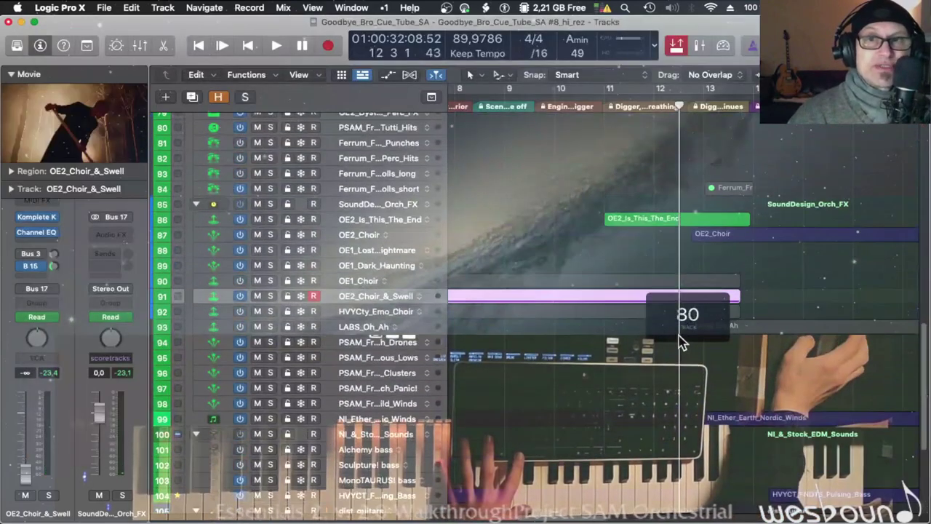
scroll(682, 341, up, 6)
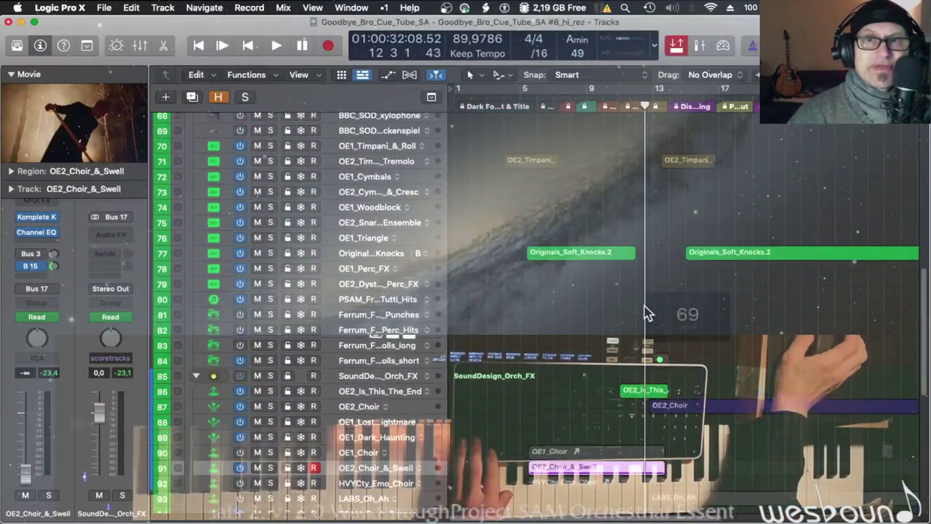
scroll(647, 312, down, 8)
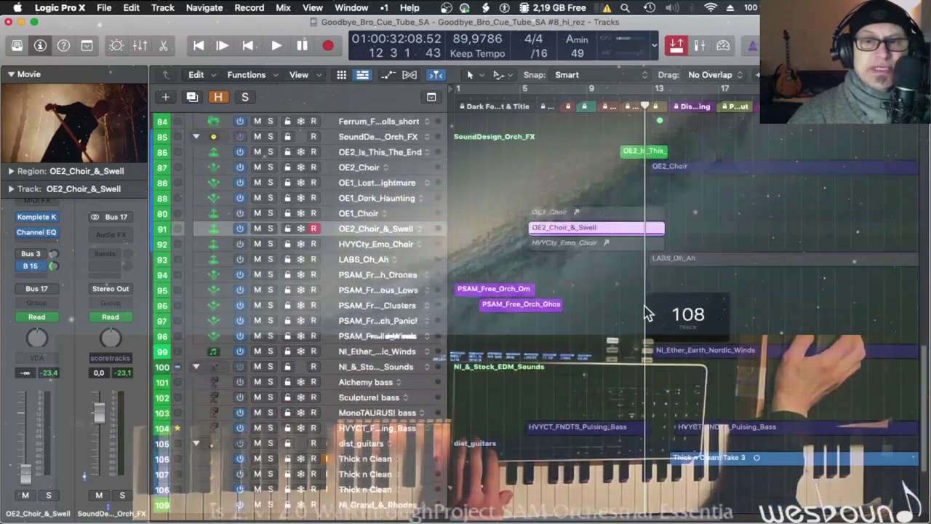
scroll(647, 313, down, 4)
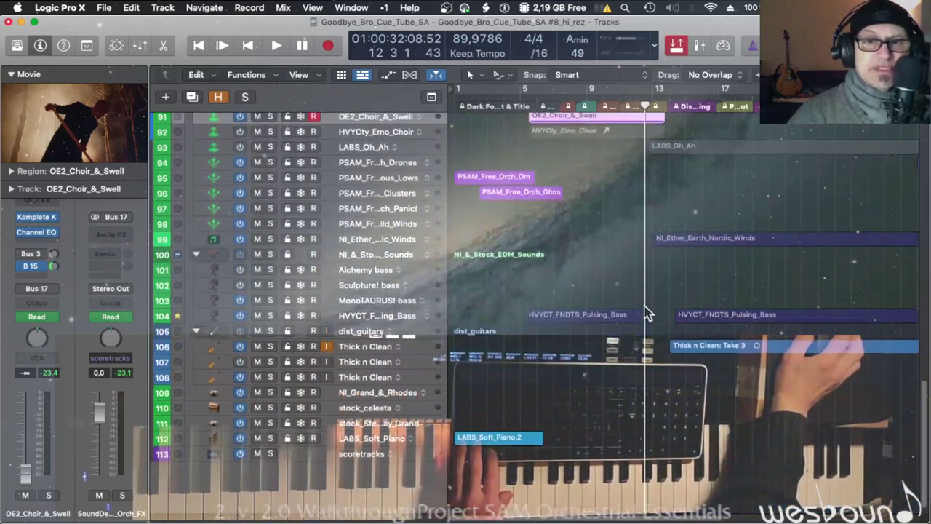
scroll(647, 313, down, 1)
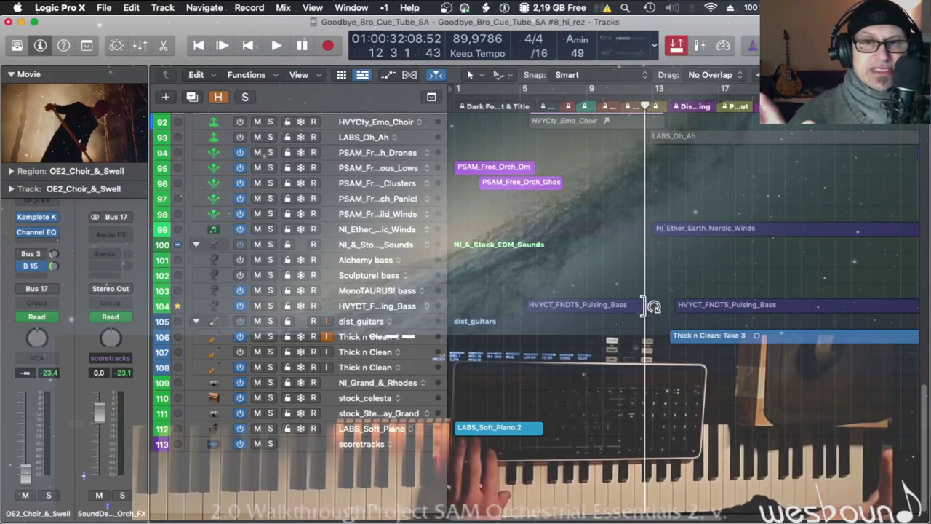
scroll(652, 306, up, 8)
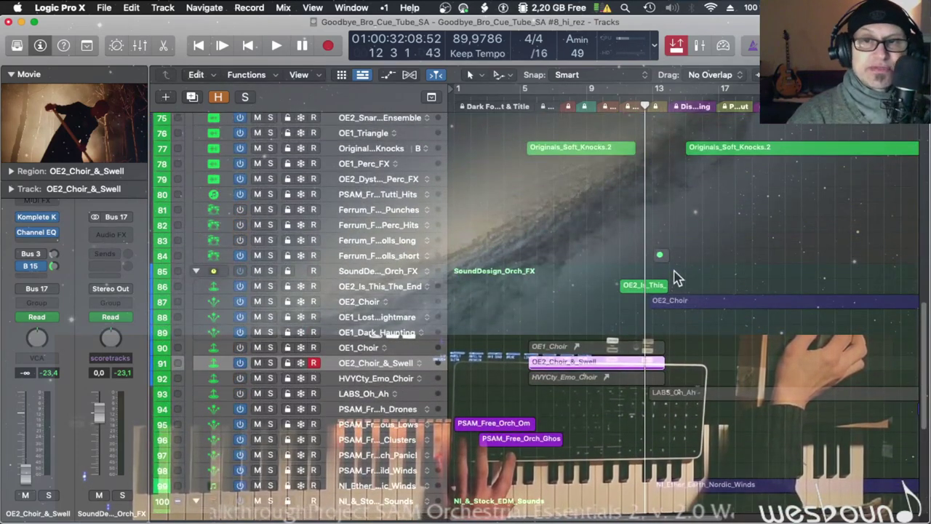
key(space)
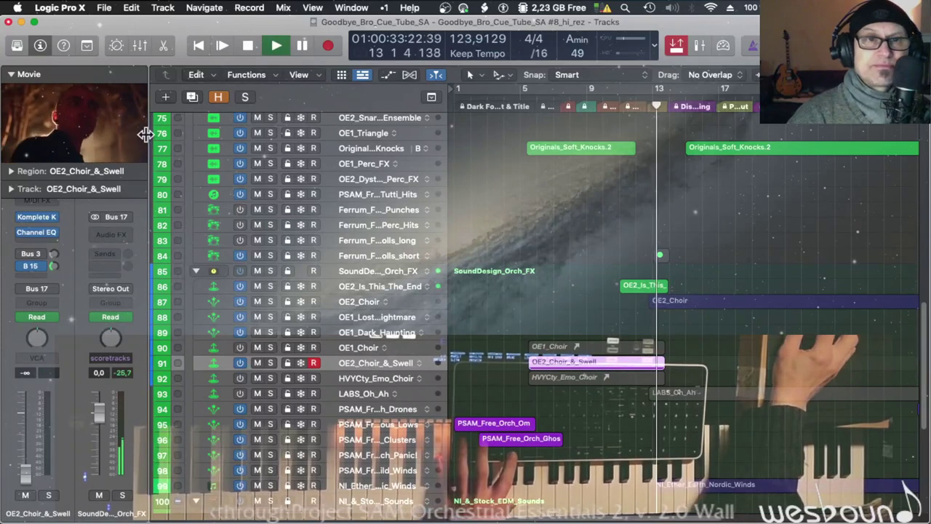
Step: Reopen the movie in a large window, nudge it back to 00:36, and watch on to 00:46
double_click(119, 141)
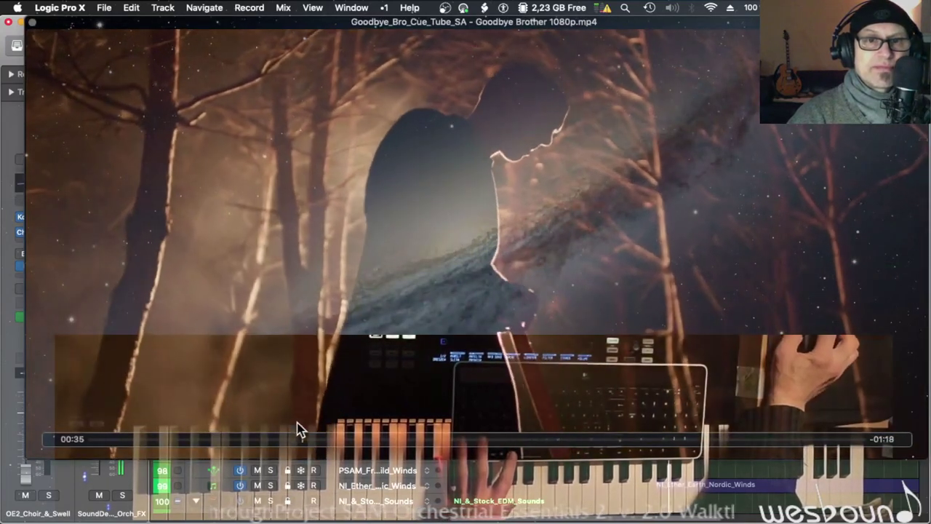
click(298, 438)
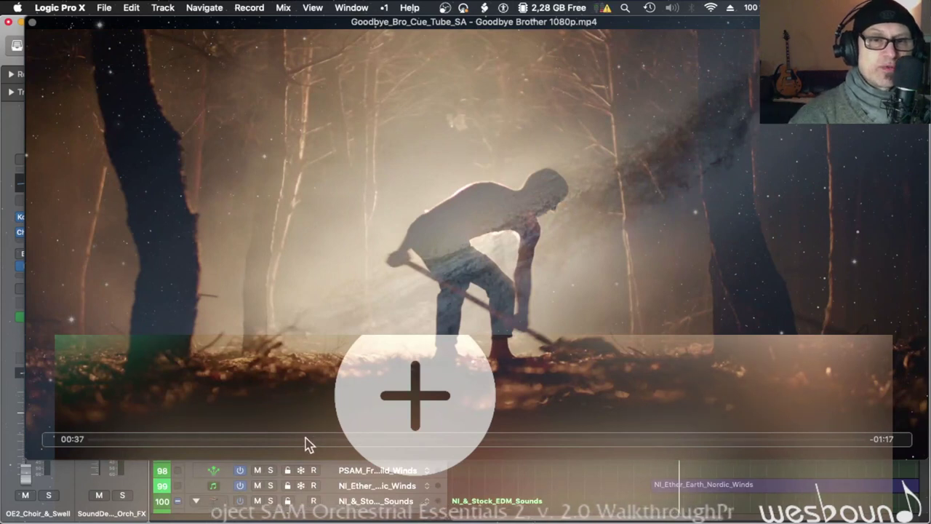
click(306, 439)
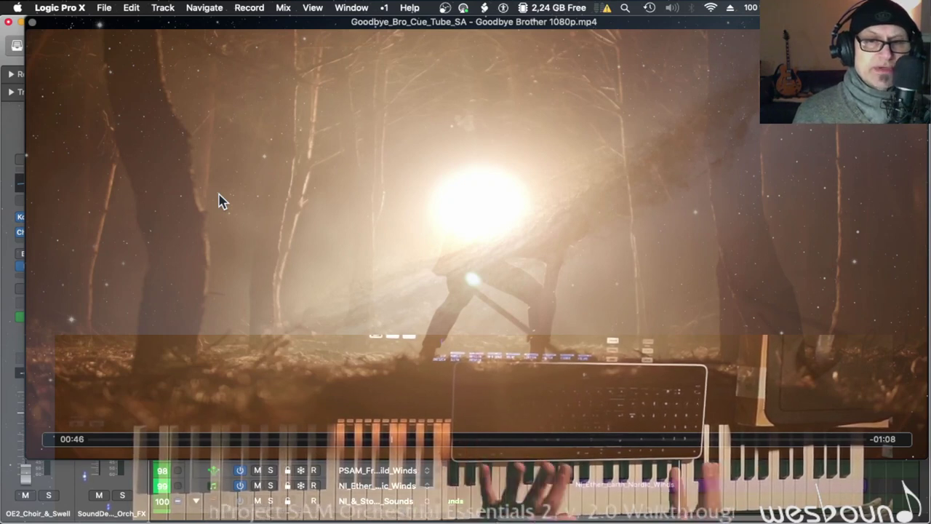
Step: Audition the Originals_Soft_Knocks.2 region, then resume playback with the movie large, playing to 00:54
click(34, 23)
scroll(638, 293, up, 6)
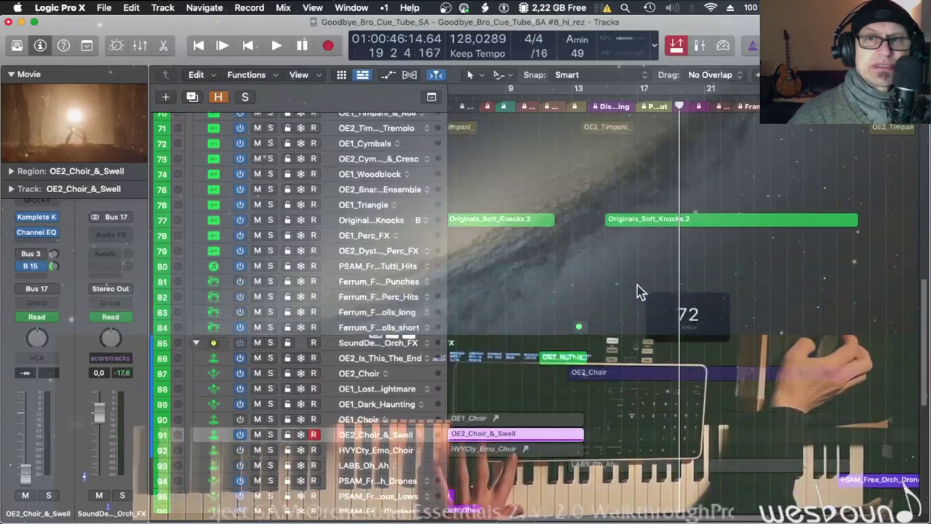
click(622, 332)
key(space)
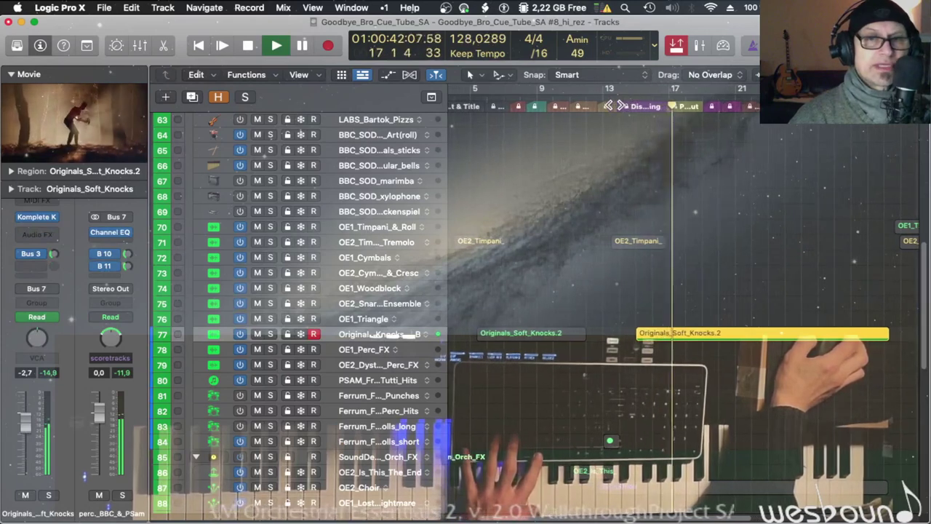
key(space)
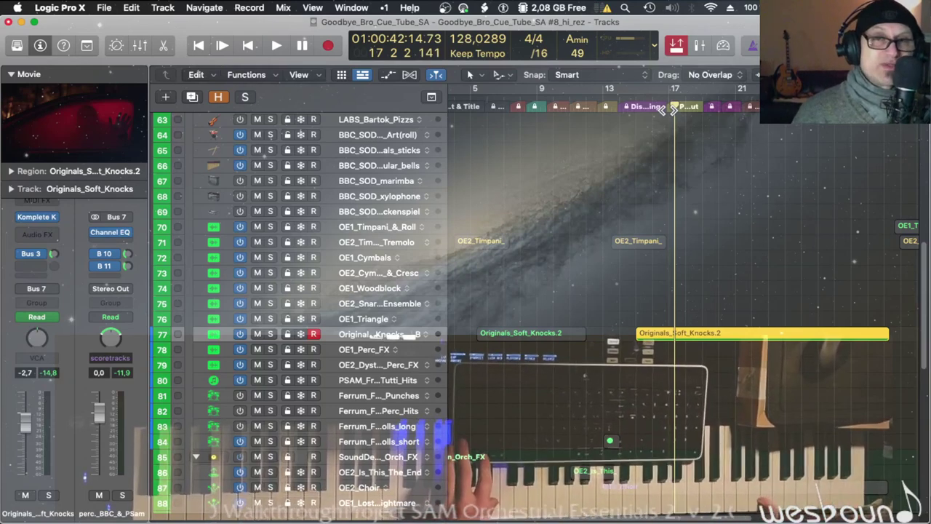
key(space)
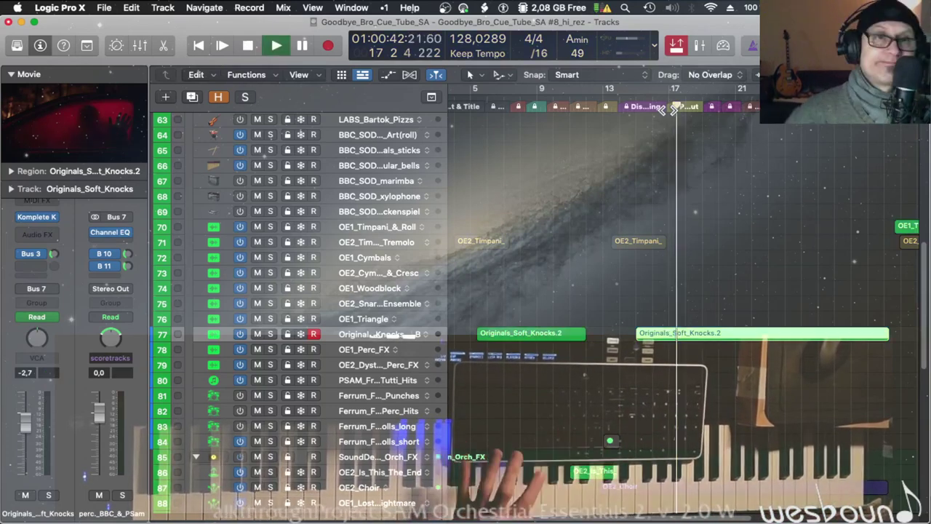
double_click(101, 110)
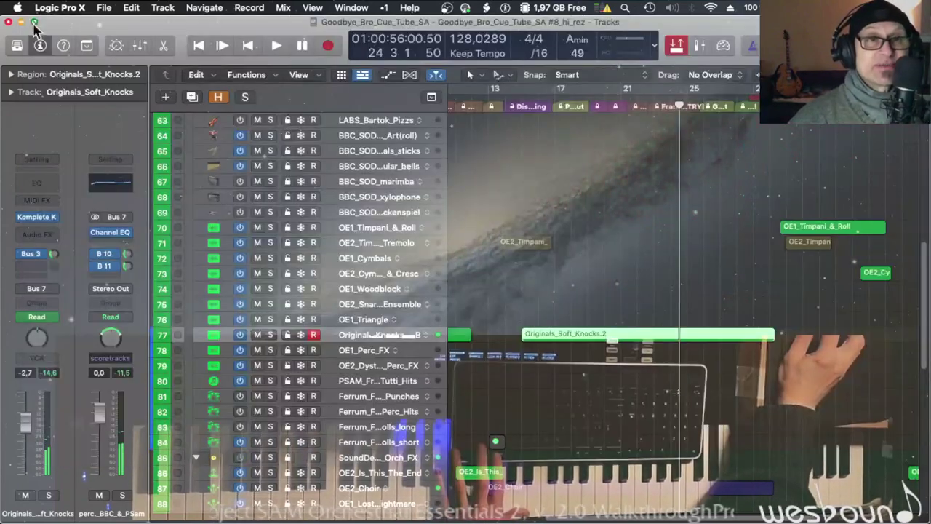
Step: Select track 99, NI_Ether_Earth_Nordic_Winds, and show its Komplete Kontrol Forest Etheria preset
click(32, 22)
scroll(650, 445, down, 10)
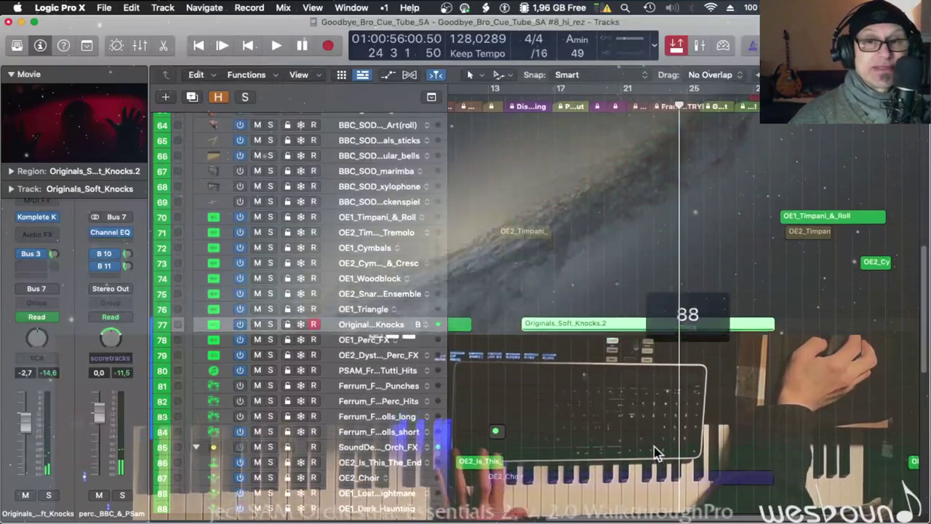
scroll(650, 445, down, 5)
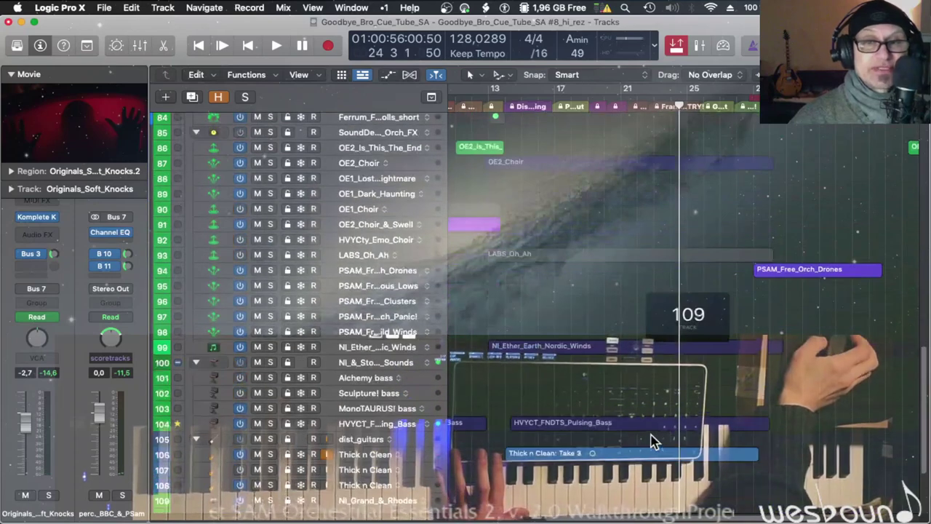
click(391, 351)
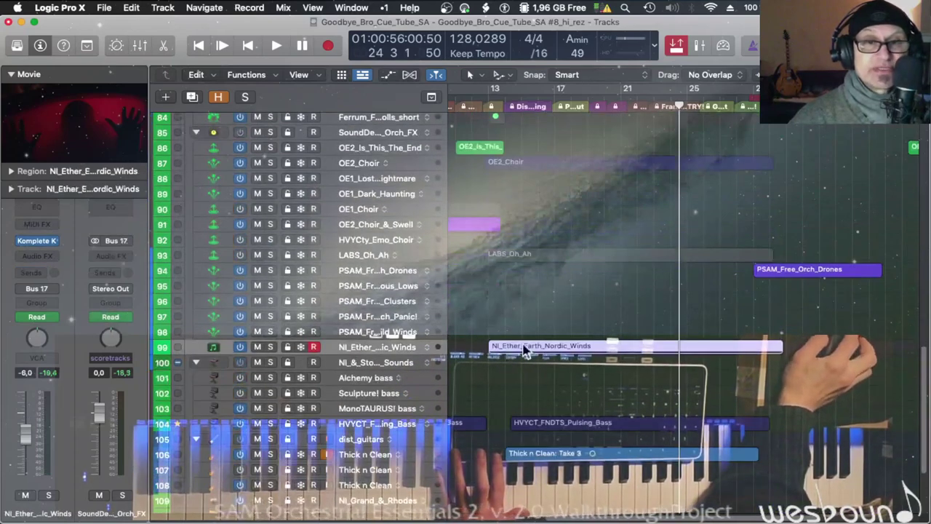
key(v)
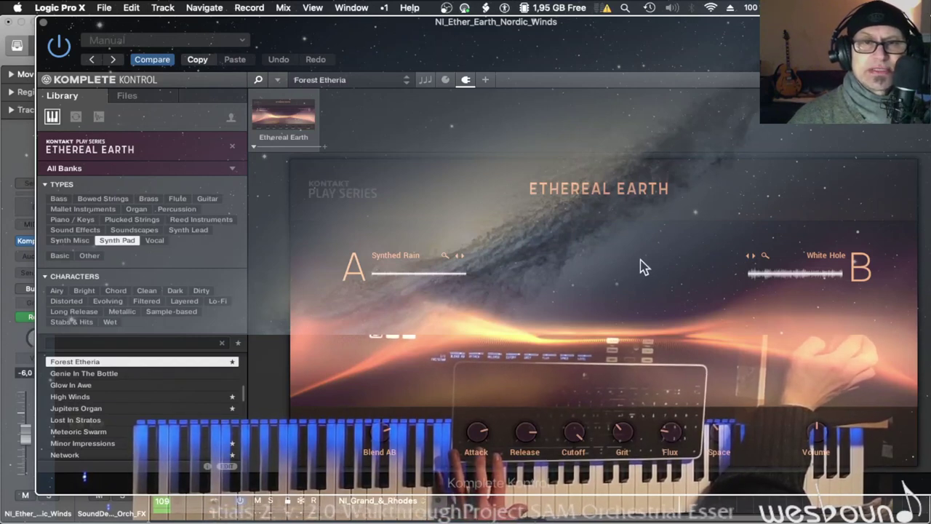
Step: Solo the Nordic Winds track, play the cue from bar 17, and reopen its Ethereal Earth instrument
click(44, 23)
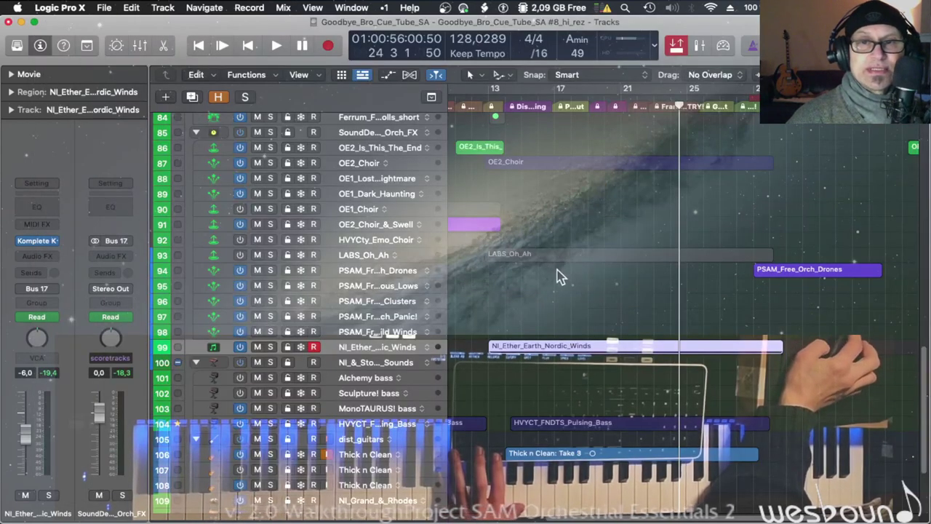
click(553, 107)
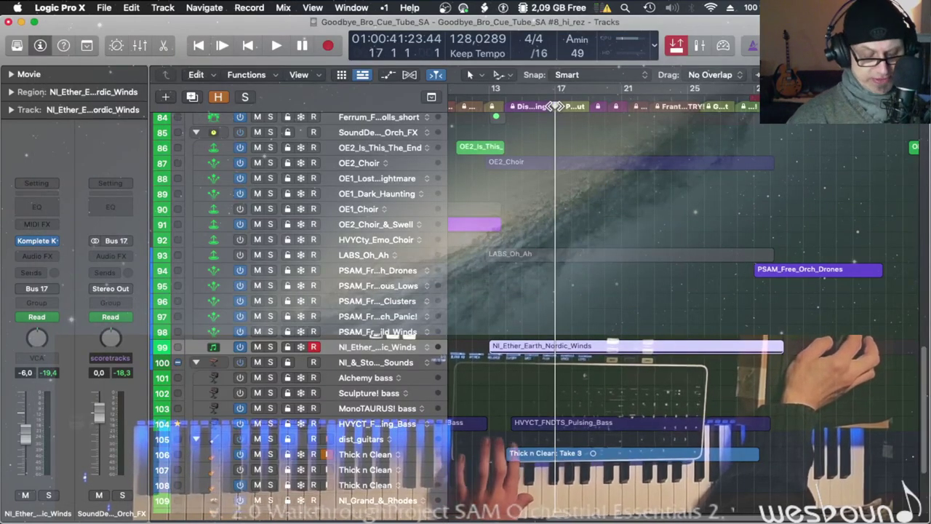
key(ctrl+s)
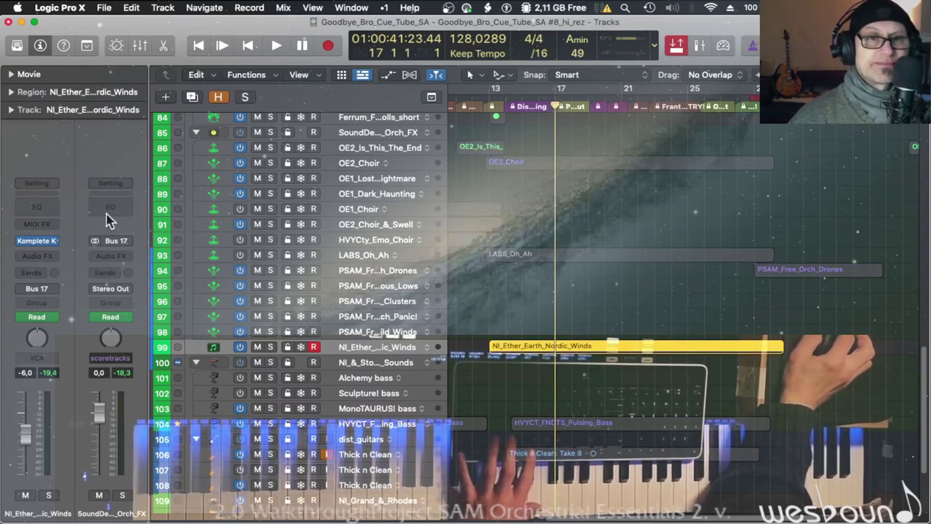
key(space)
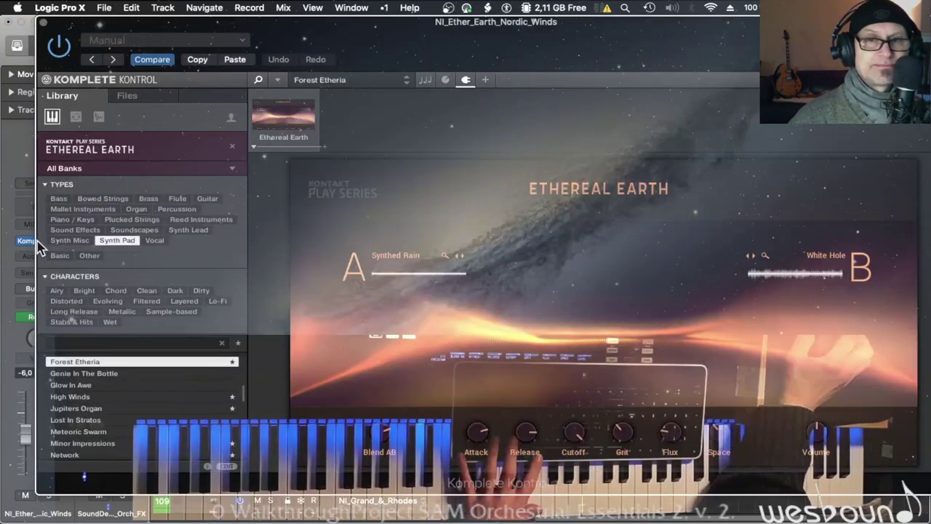
click(38, 243)
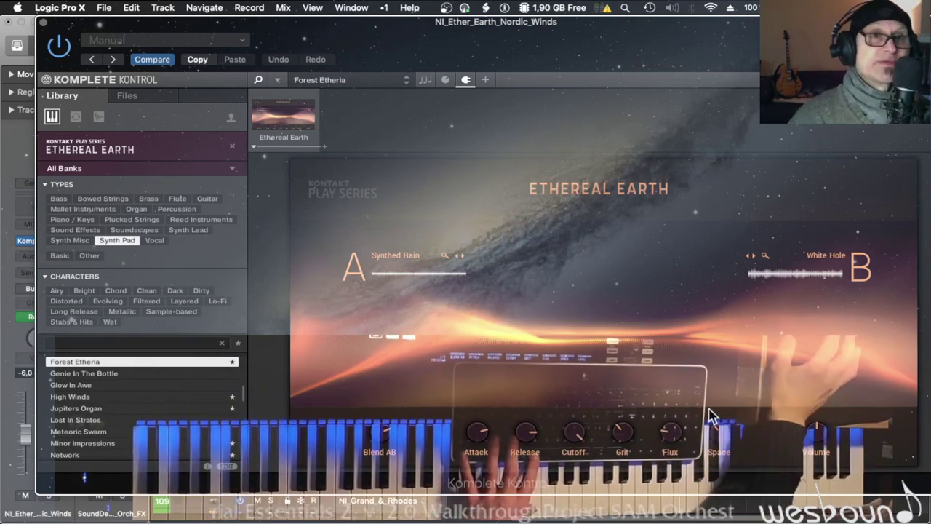
Step: Close the instrument and open Goodbye Brother 1080p.mp4 large from the Movie inspector thumbnail
click(42, 22)
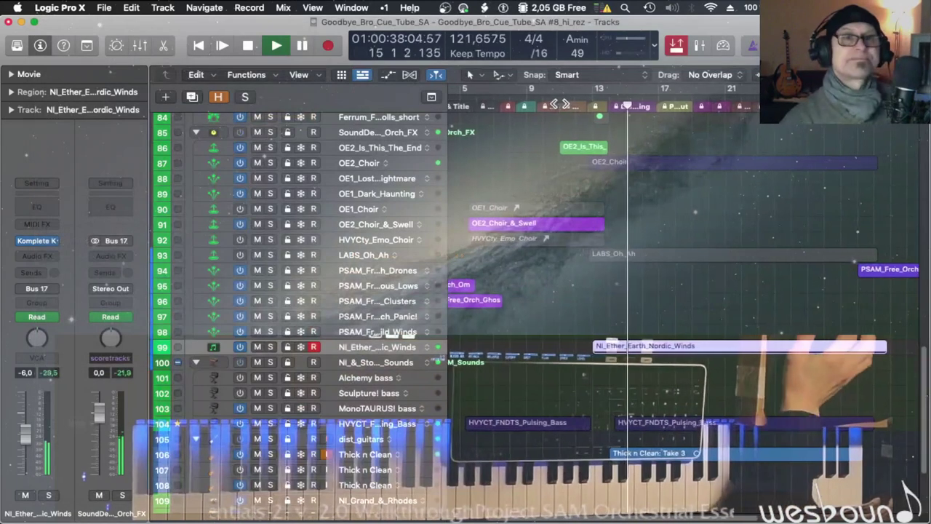
click(11, 75)
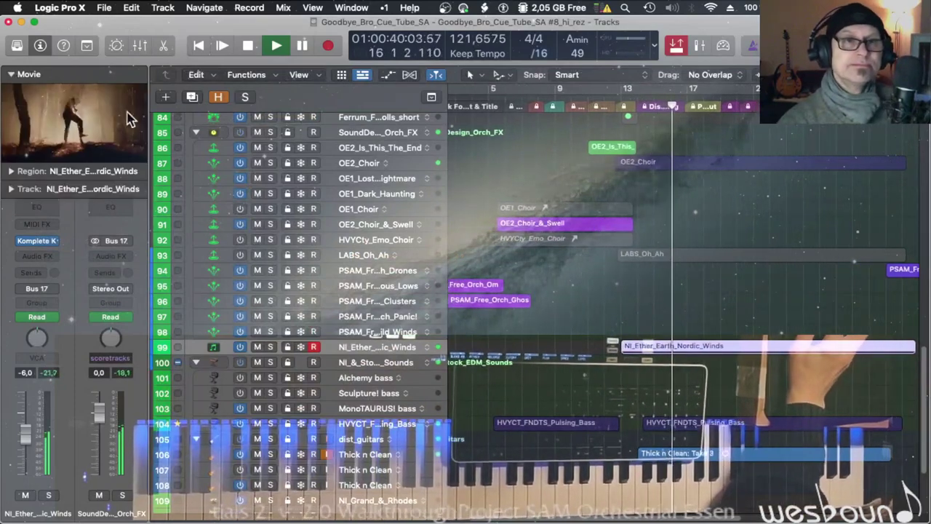
click(138, 135)
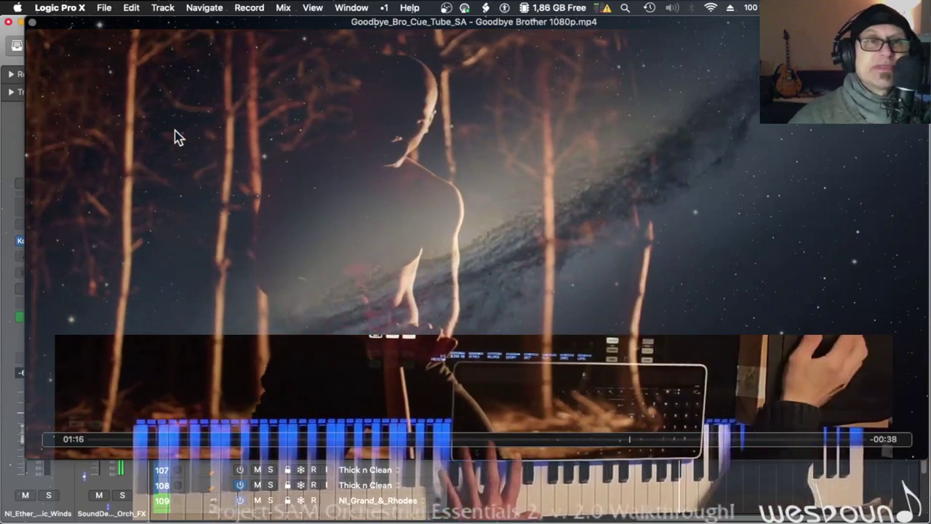
Step: Select the PSAM_Free_Orch_Drones region and play it from bar 30, stopping at bar 33
click(32, 22)
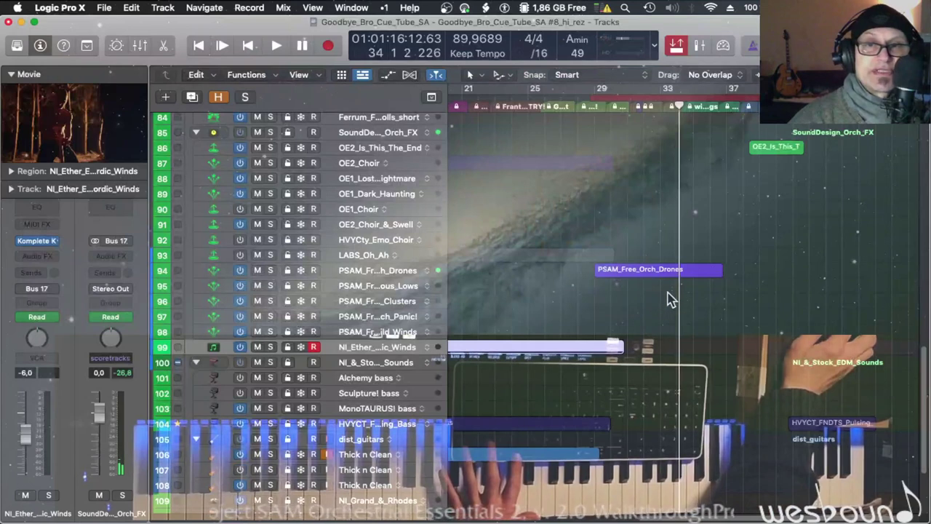
click(640, 270)
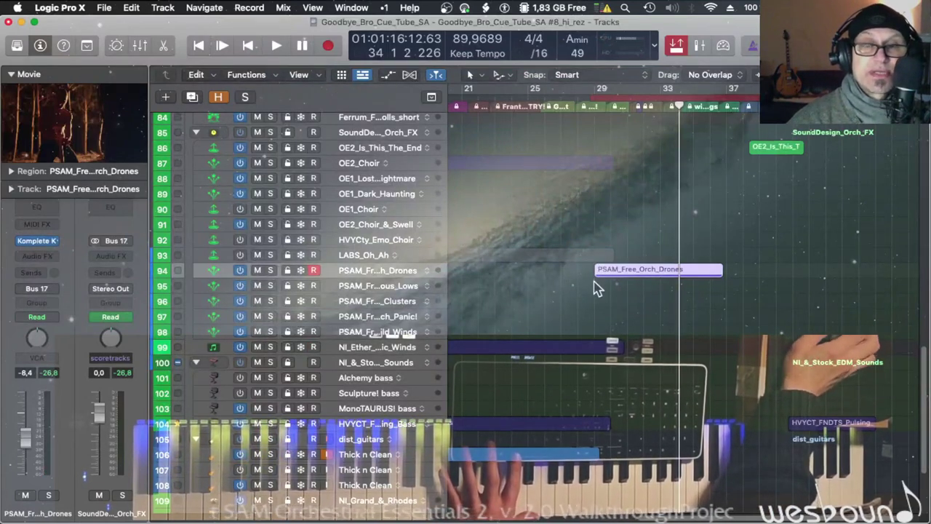
click(611, 107)
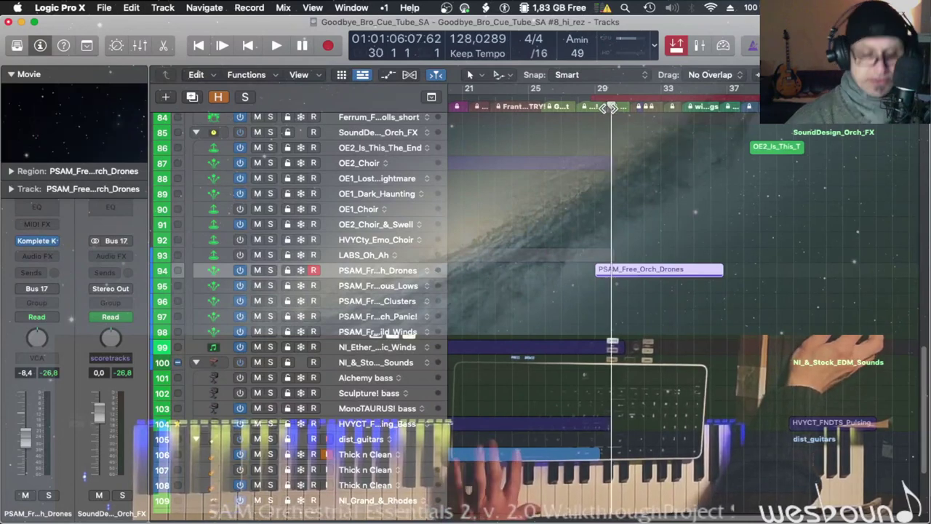
key(space)
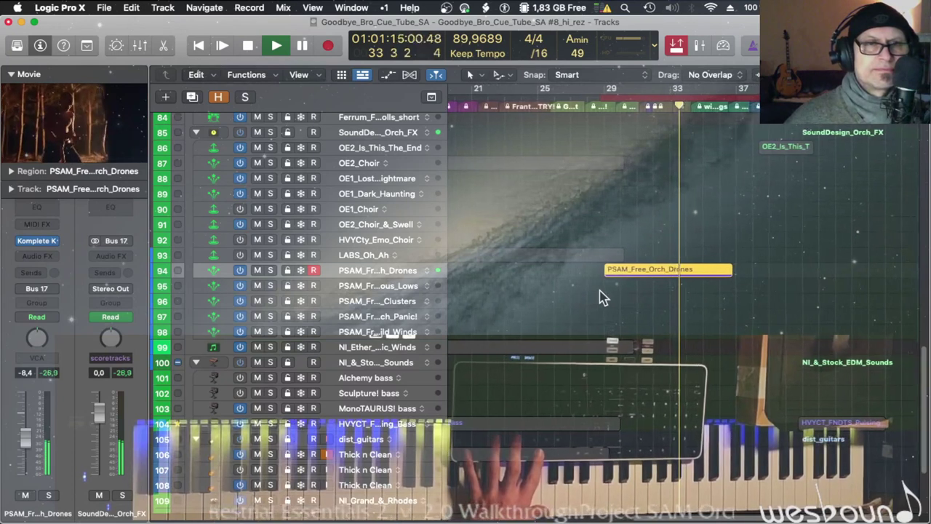
key(space)
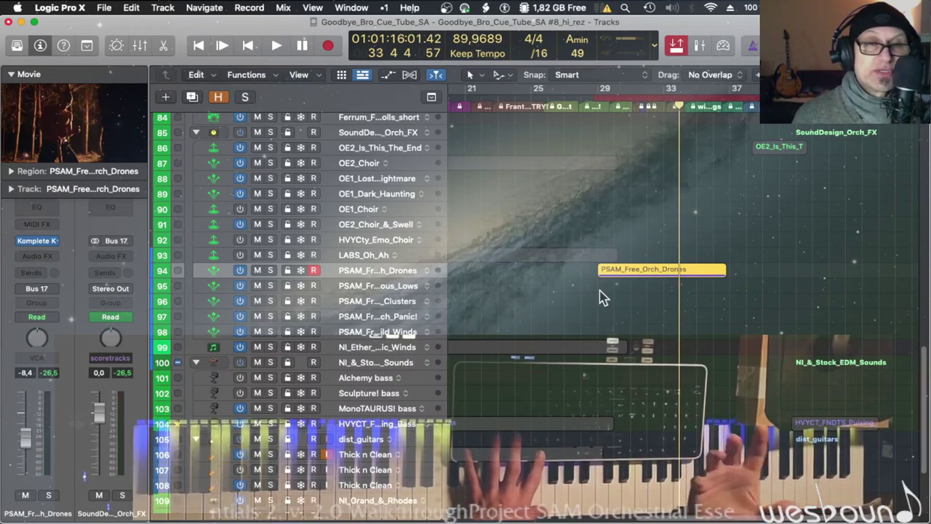
Step: Select the OE1_Timpani_&_Roll region and play its roll from bar 31
scroll(619, 240, down, 3)
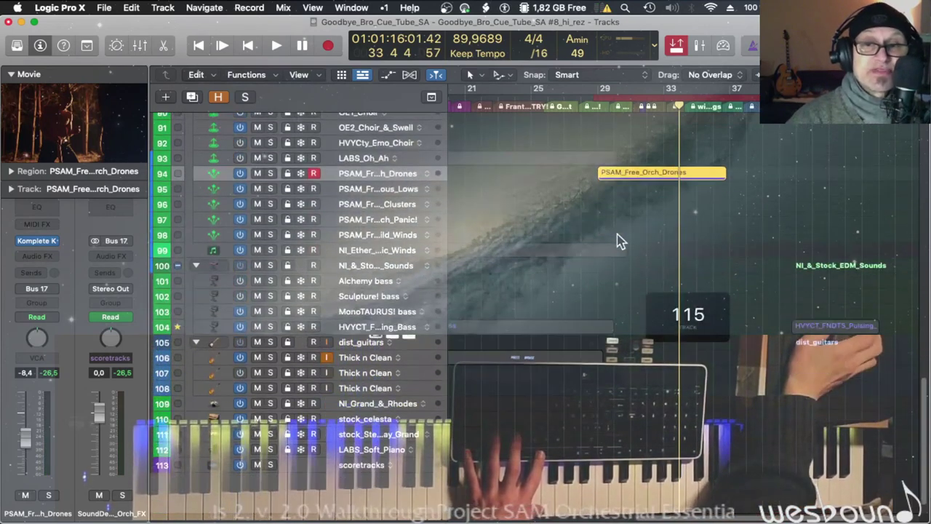
scroll(619, 240, up, 5)
scroll(619, 240, up, 6)
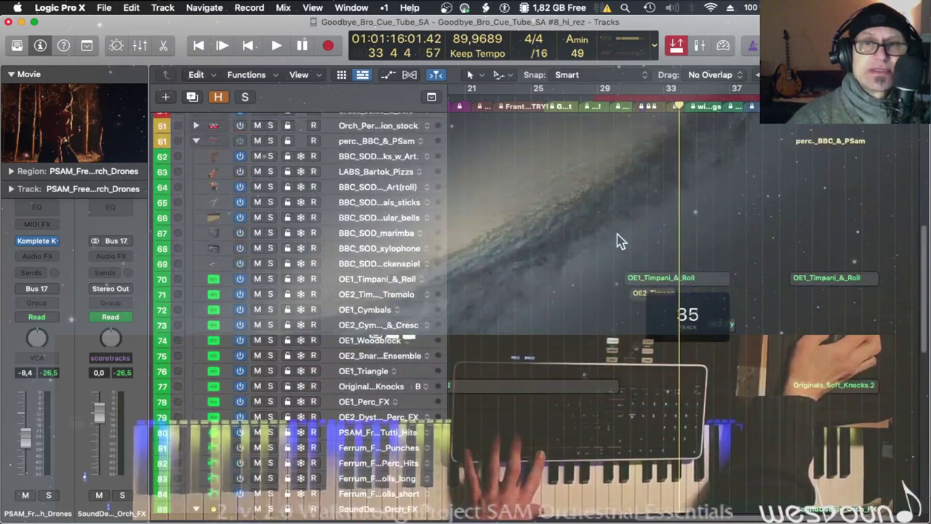
click(652, 283)
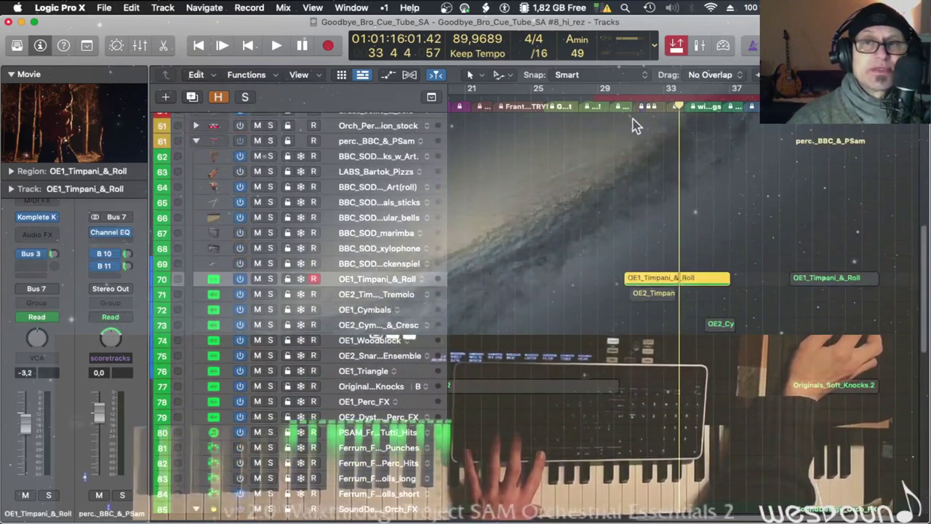
key(space)
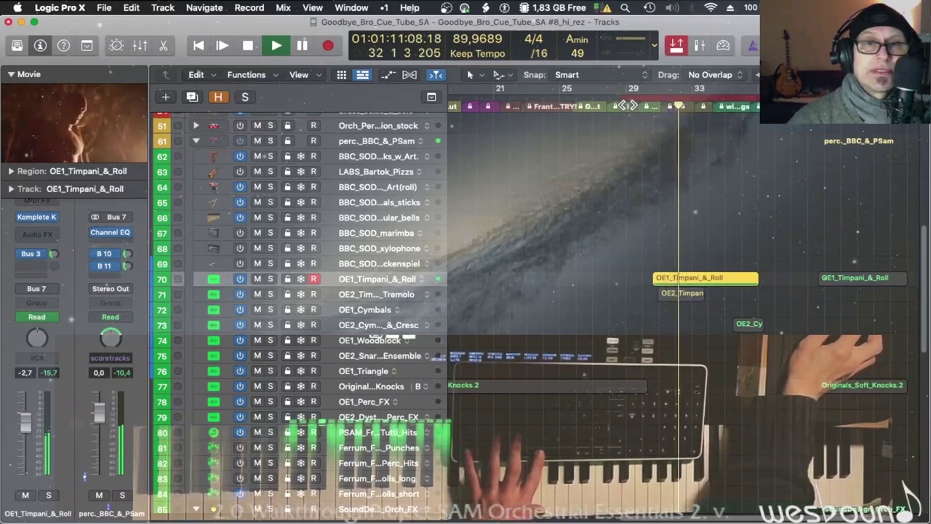
key(space)
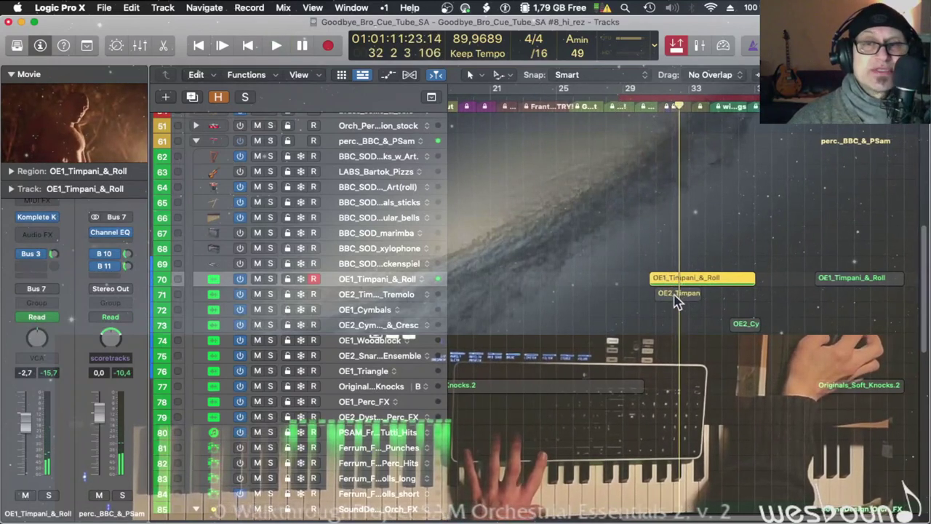
Step: Audition the OE2_Timpani region, then turn solo off and replay the full mix from bar 31
click(673, 297)
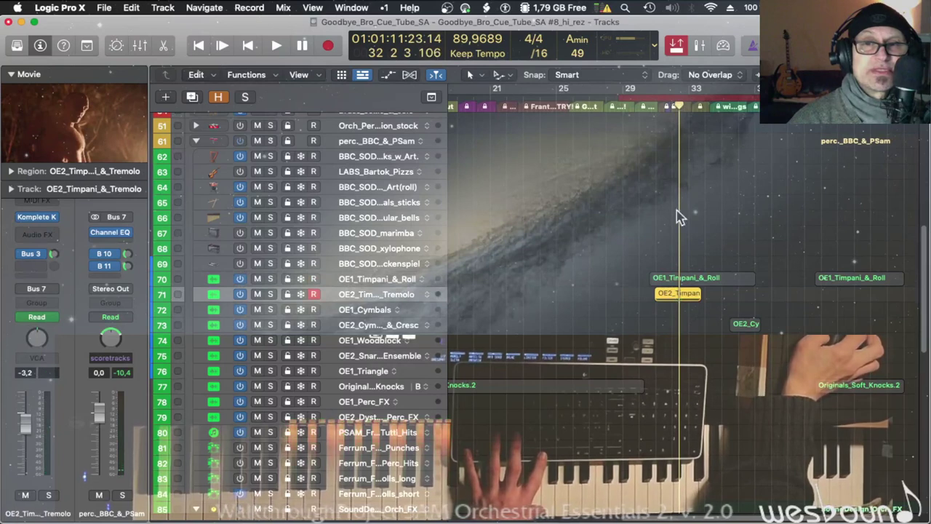
double_click(658, 108)
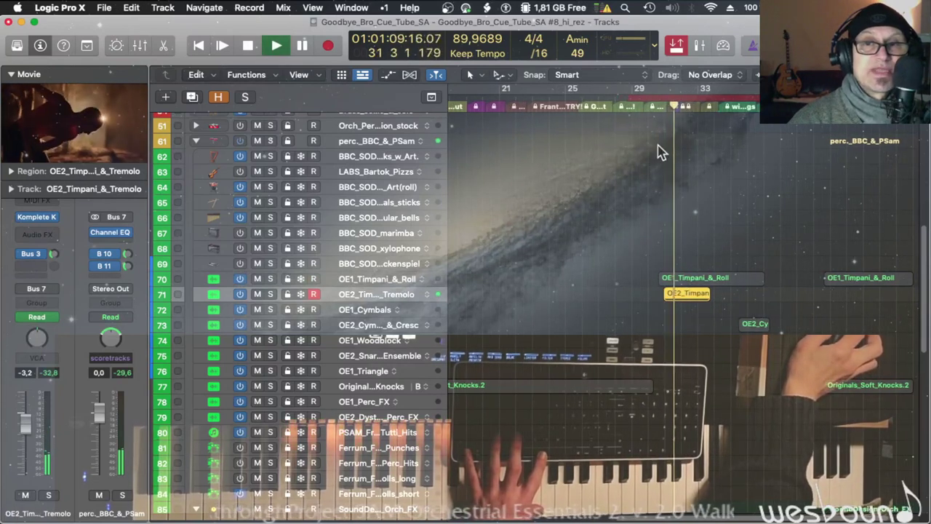
key(space)
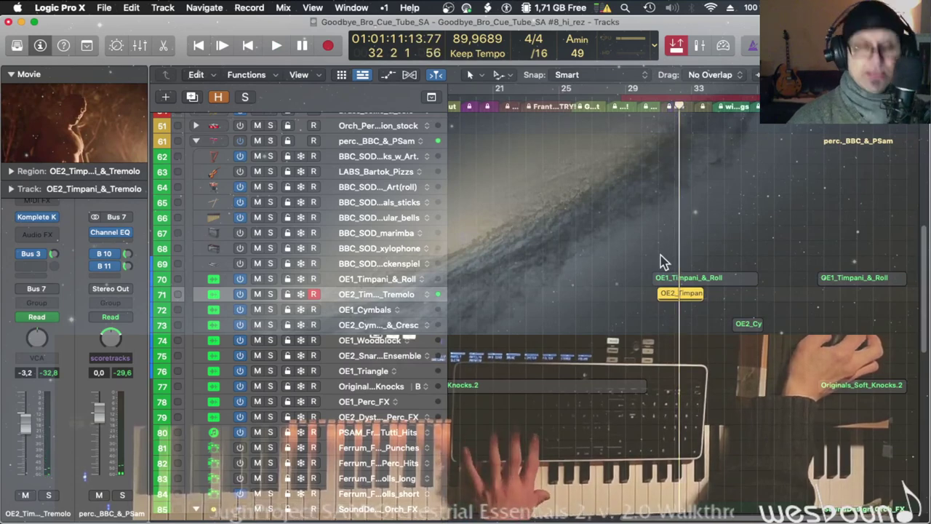
key(ctrl+s)
double_click(653, 107)
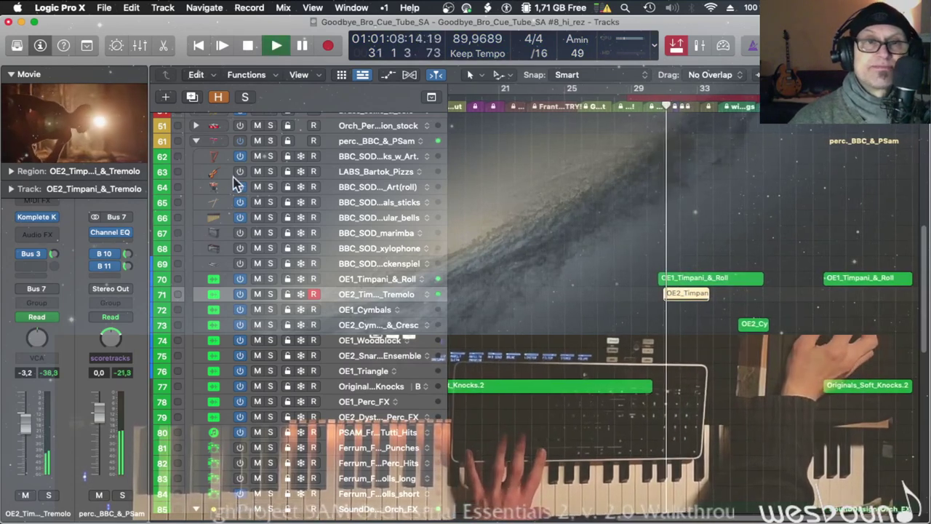
Step: Watch the movie large, nudging it back slightly, through to the Cue Tube logo at 01:51
click(120, 137)
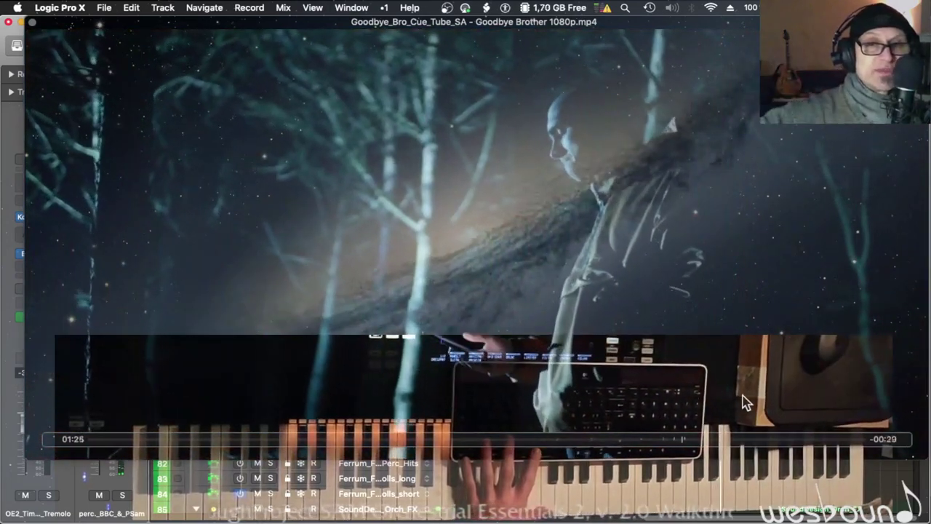
click(682, 440)
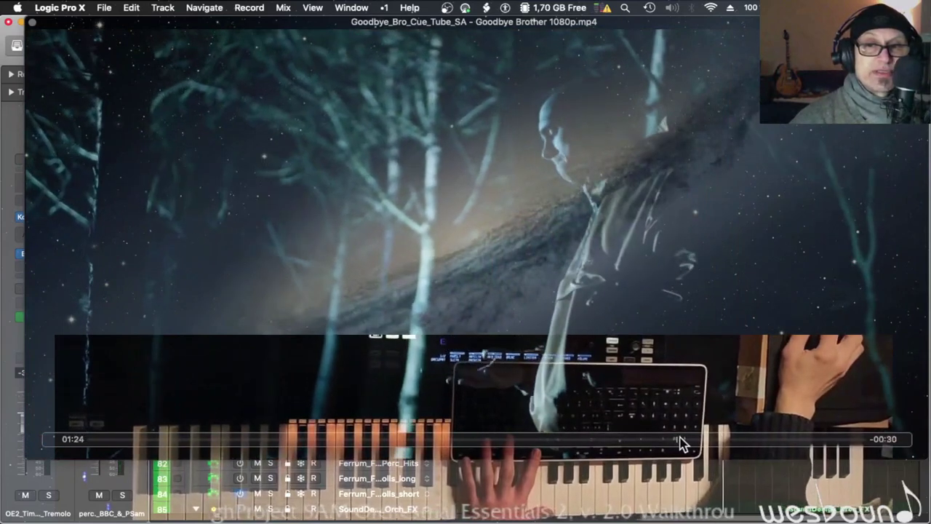
click(659, 440)
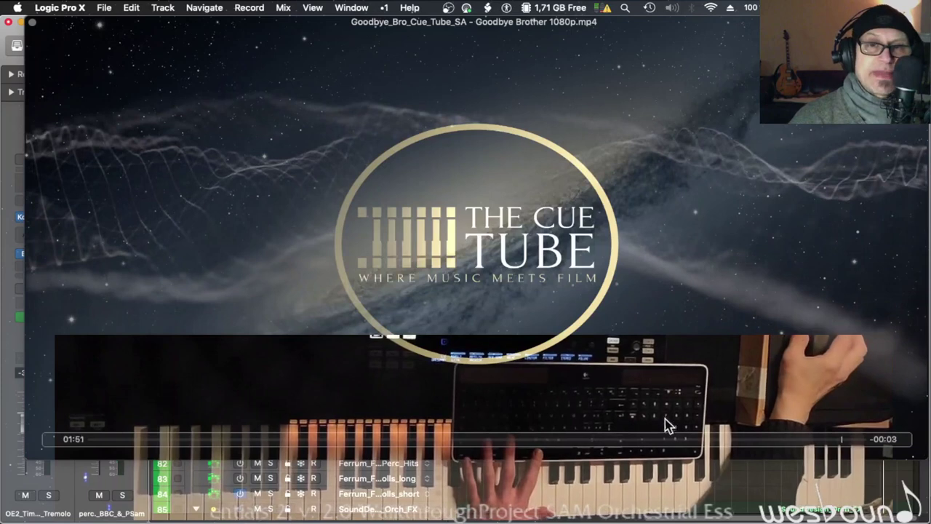
Step: Close the movie, view the Timpani patch, and audition the OE1_Timpani_&_Roll region at bar 42
click(32, 22)
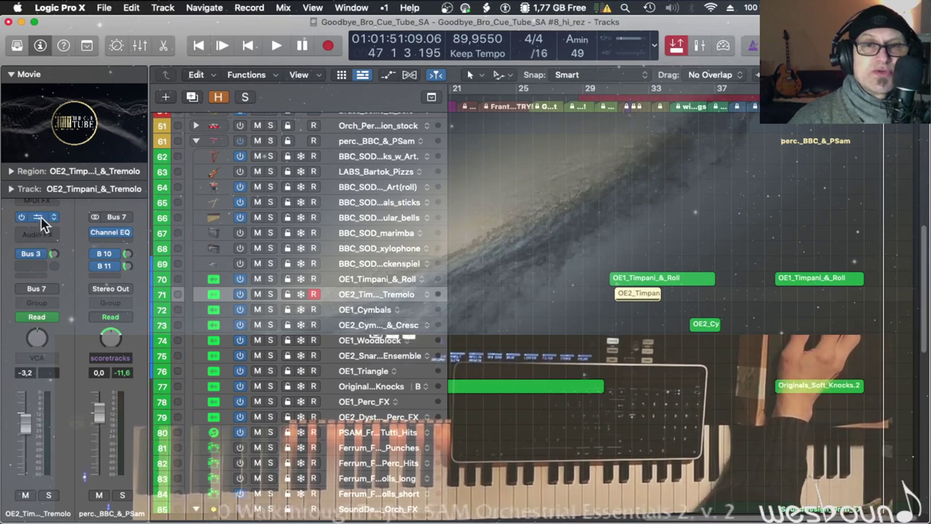
click(40, 218)
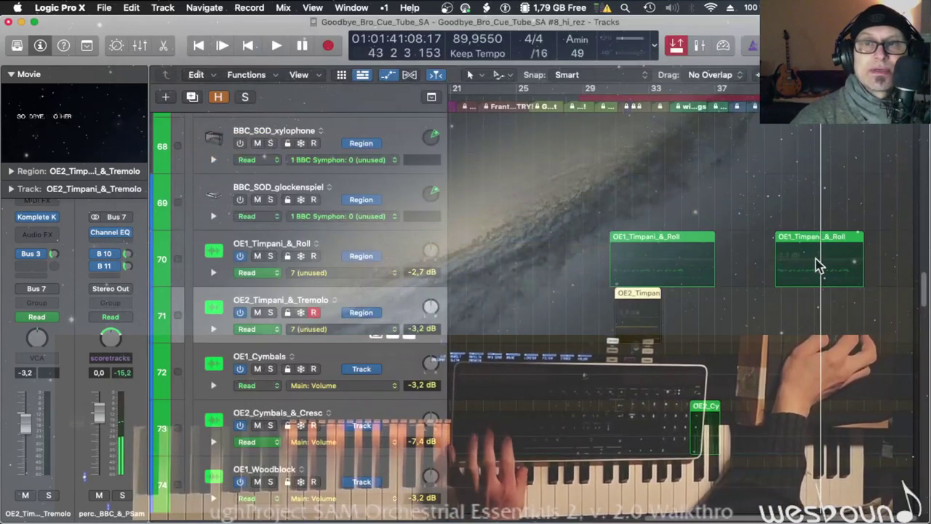
click(804, 244)
key(space)
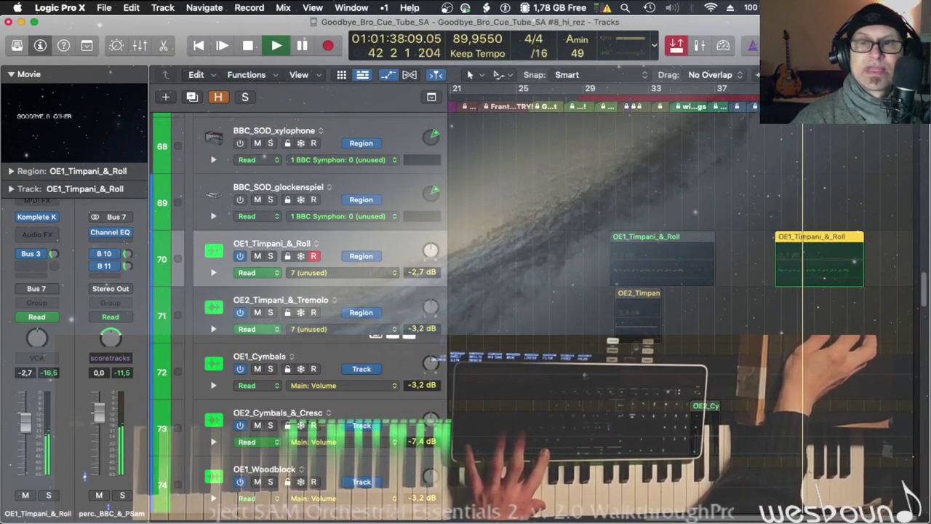
key(space)
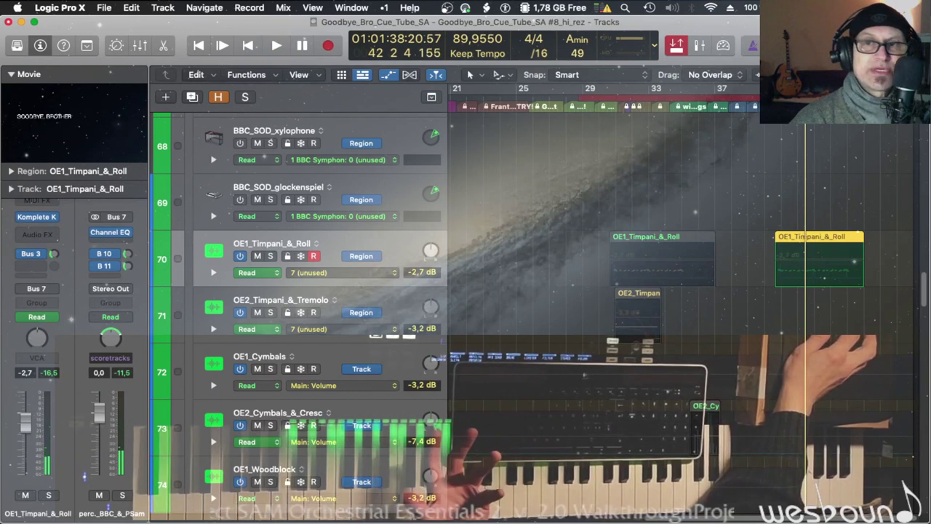